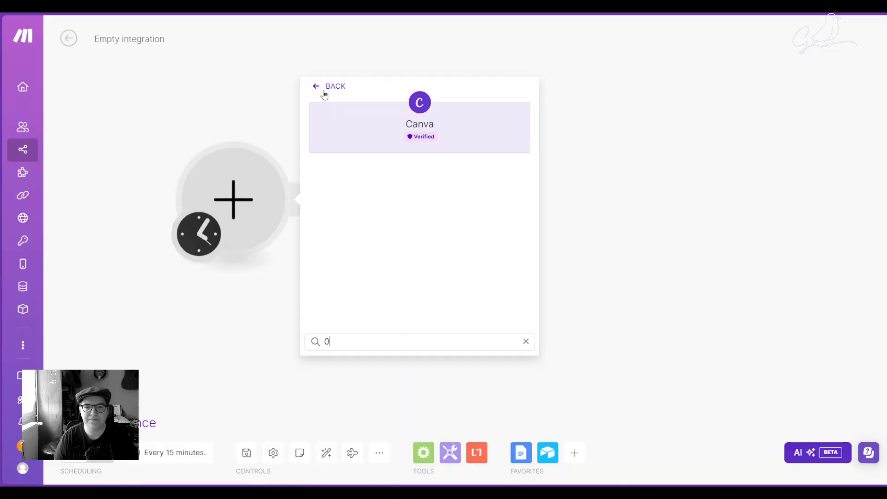
- Add Canva's Get an Asset module as the first module of the empty scenario
click(318, 89)
click(338, 209)
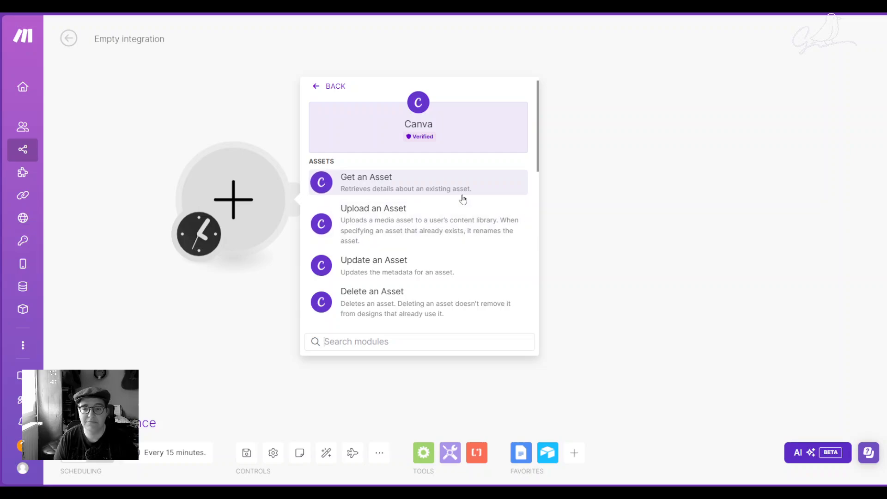
scroll(481, 211, down, 3)
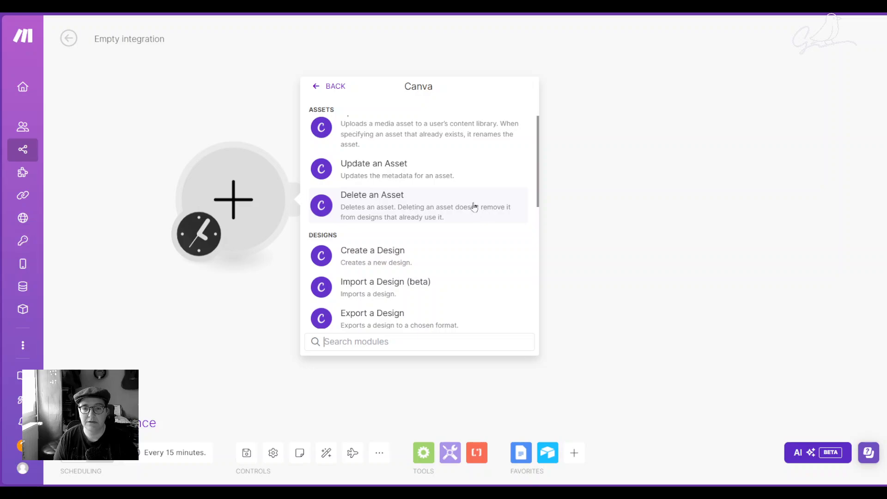
scroll(467, 222, up, 2)
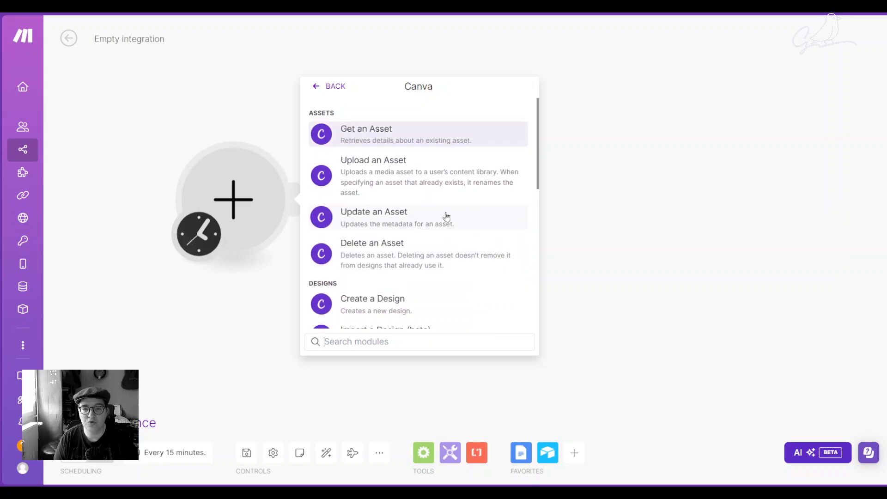
scroll(480, 254, down, 2)
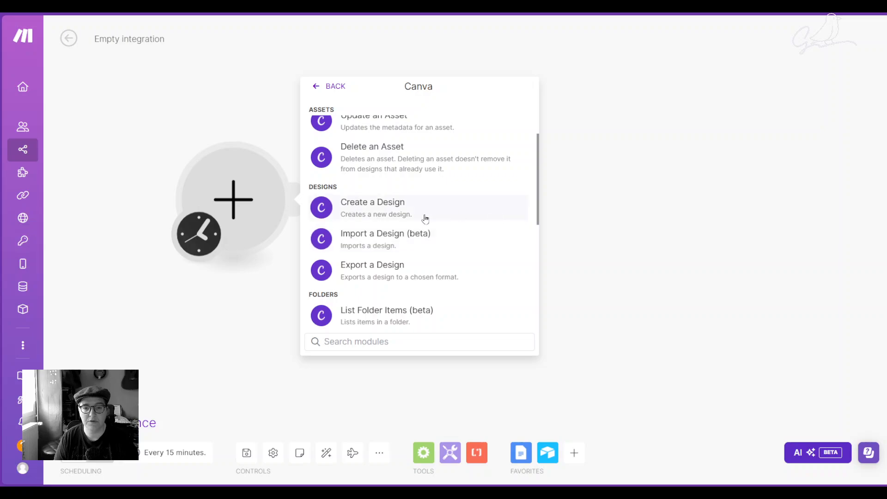
scroll(473, 229, down, 2)
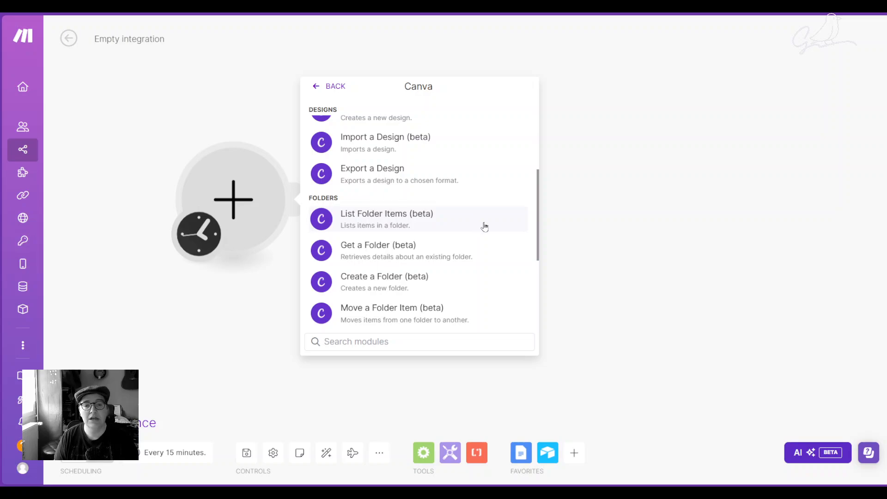
scroll(455, 232, down, 4)
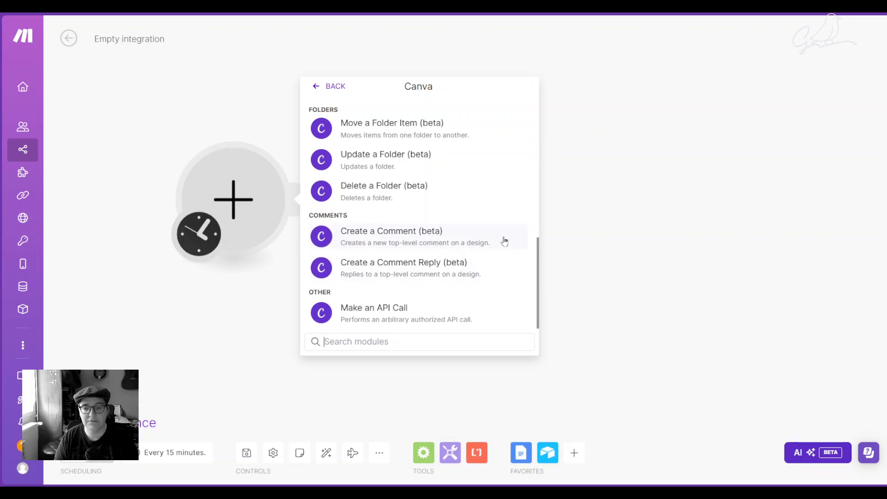
scroll(424, 248, up, 8)
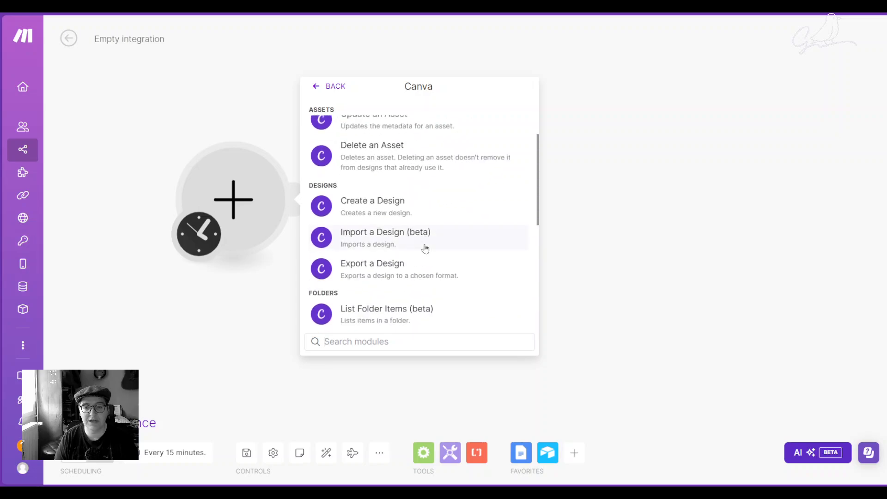
scroll(446, 263, down, 3)
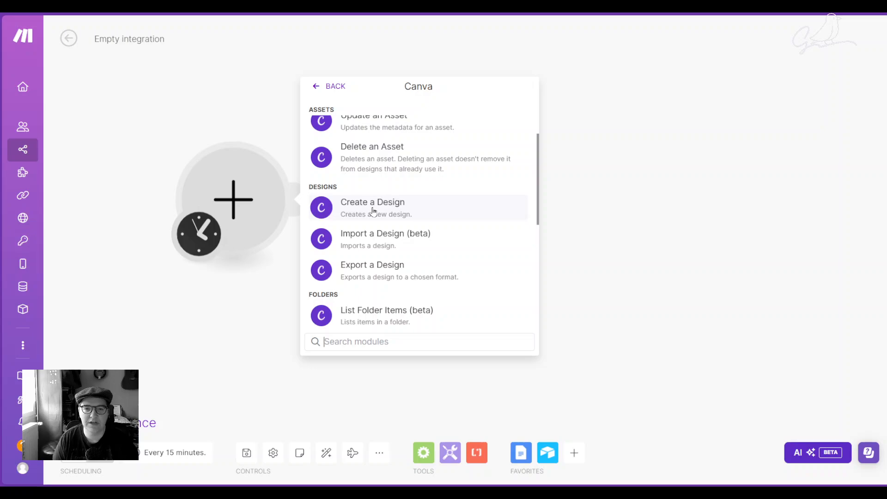
scroll(373, 211, up, 3)
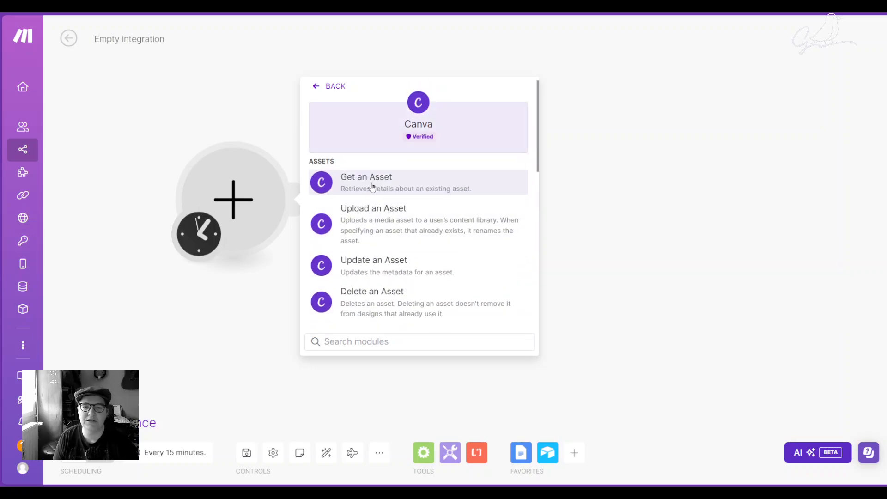
click(372, 187)
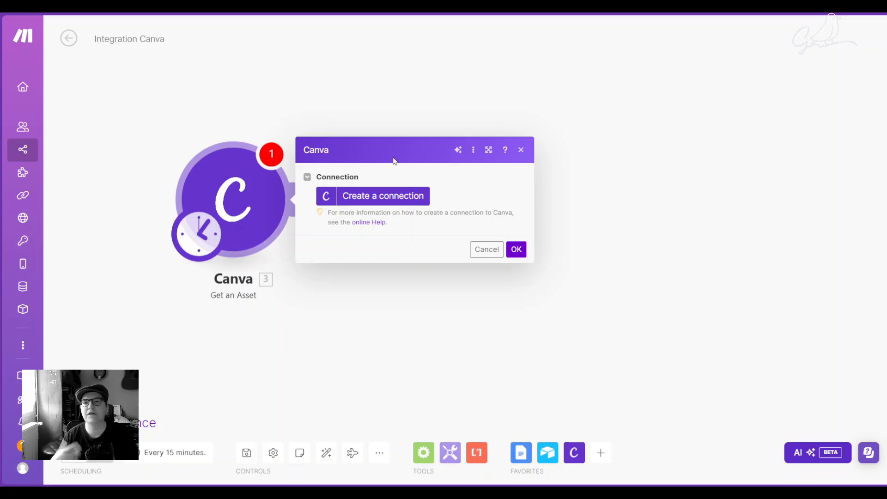
- Inspect the advanced settings of a new Canva connection and its general Connections help page
click(397, 204)
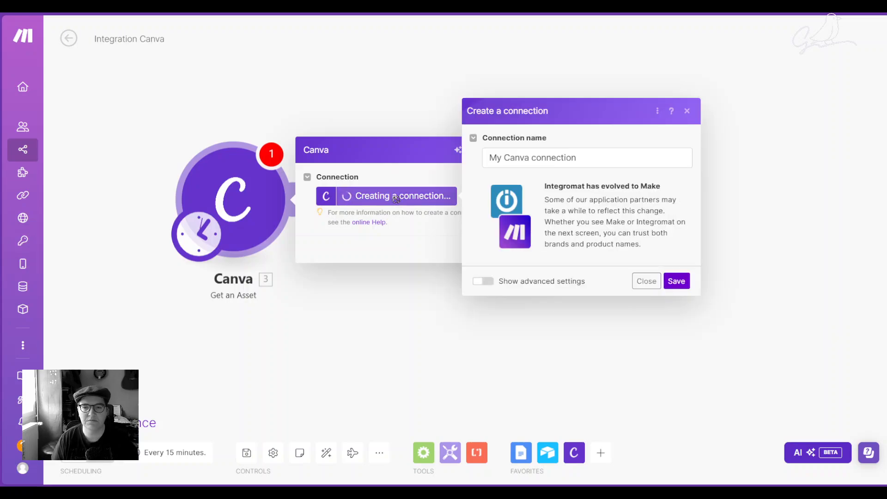
click(481, 280)
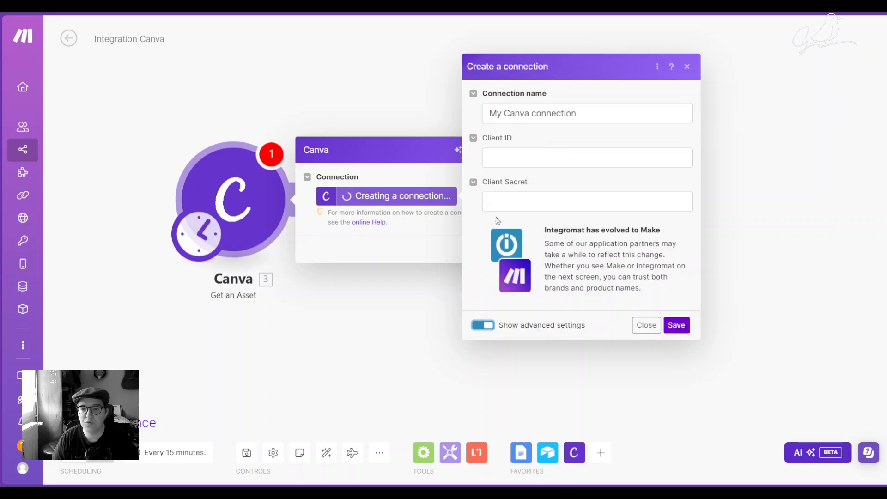
click(671, 67)
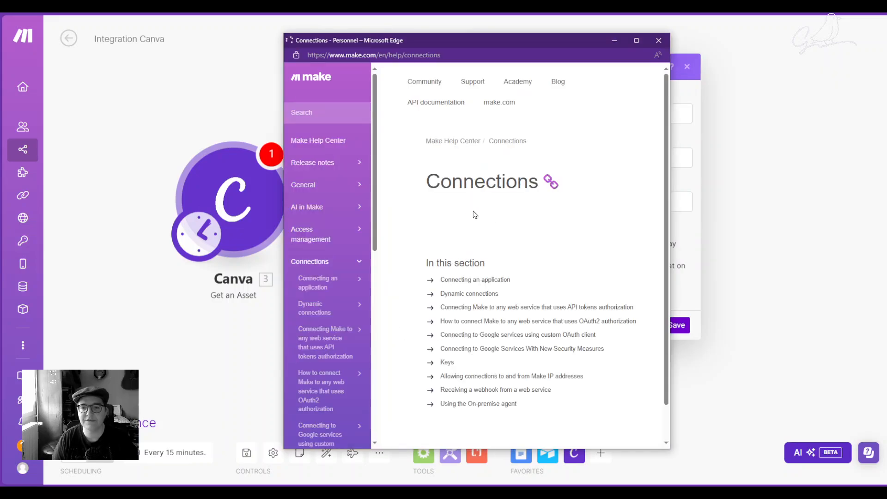
click(659, 40)
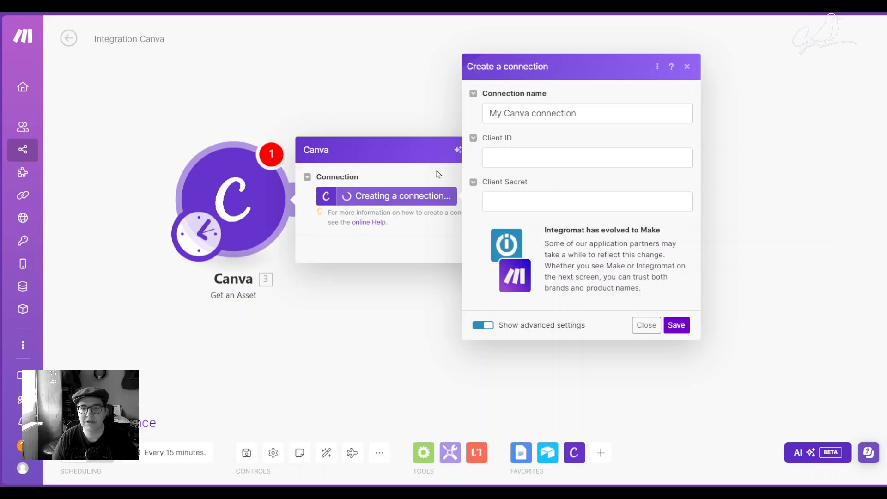
click(687, 66)
- Read the Canva module's help page on establishing a connection between Canva and Make
click(505, 149)
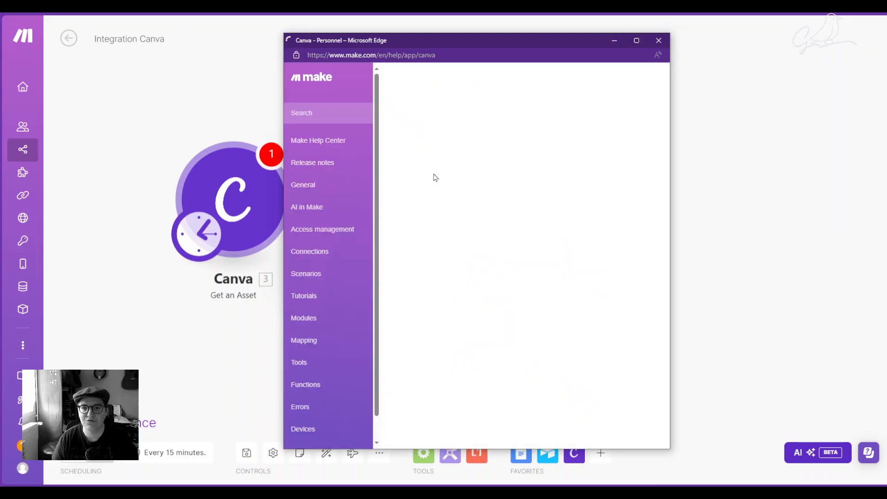
drag(460, 47, 349, 12)
scroll(410, 198, down, 3)
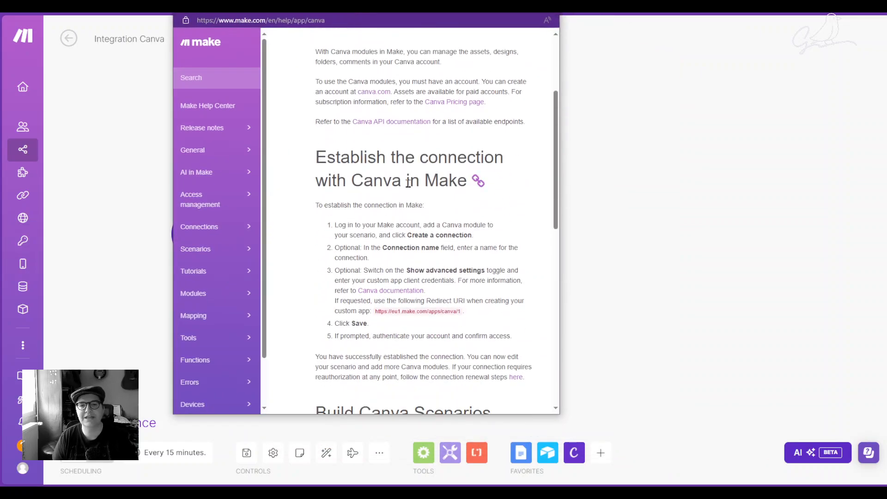
scroll(363, 167, down, 2)
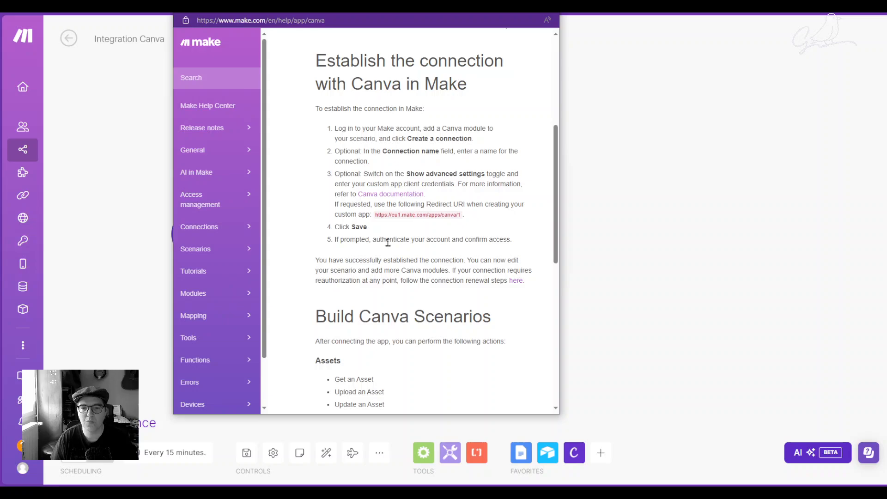
scroll(387, 241, up, 4)
click(593, 214)
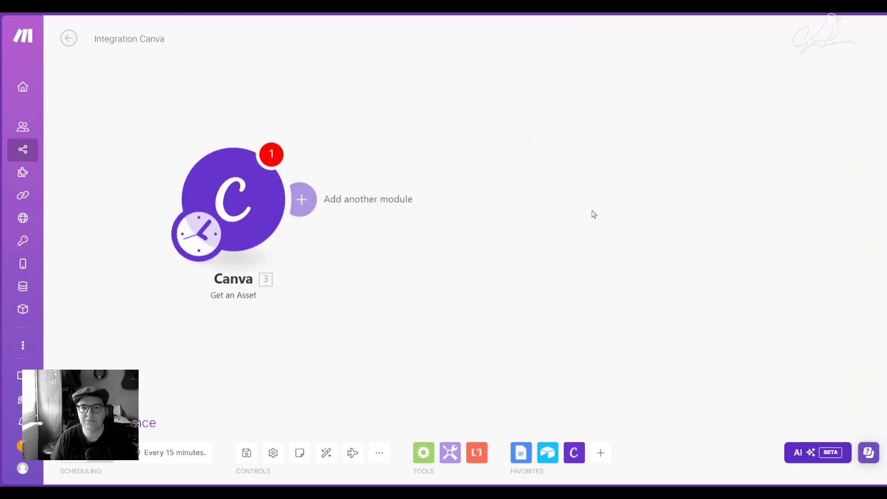
- Create "My Canva connection" with authorized access to the Canva account and open the module's folder selection
click(277, 203)
click(386, 195)
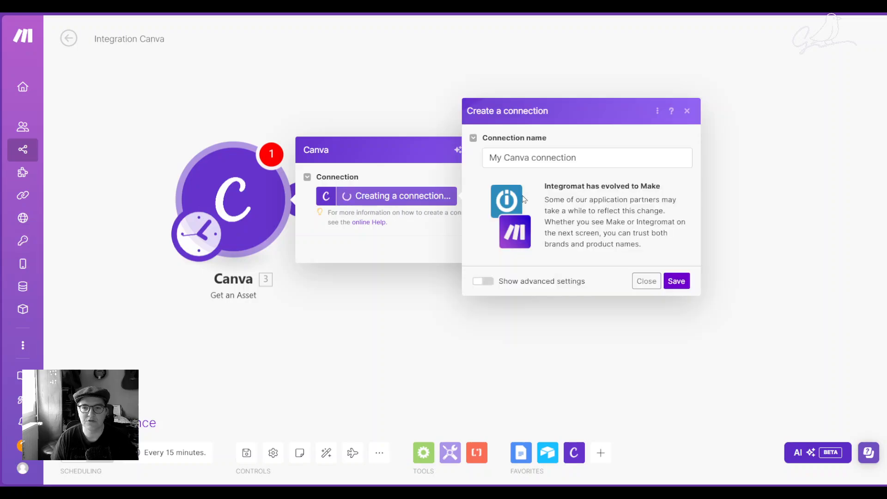
click(676, 281)
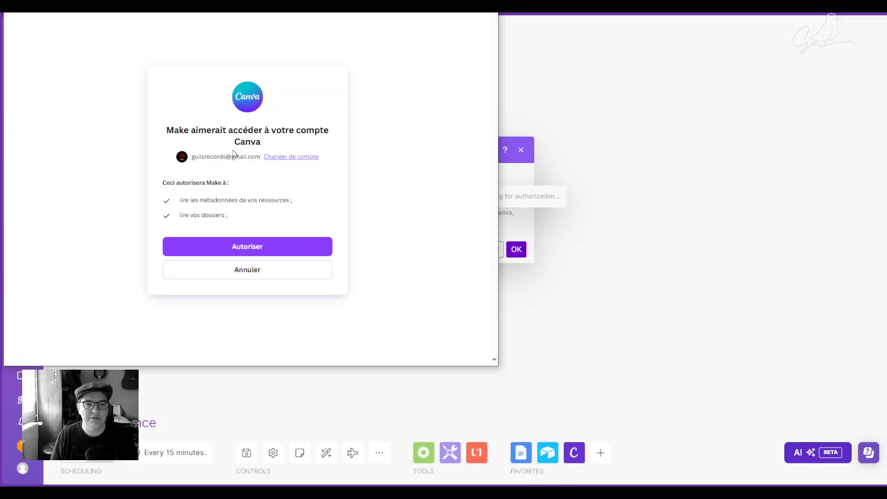
click(243, 246)
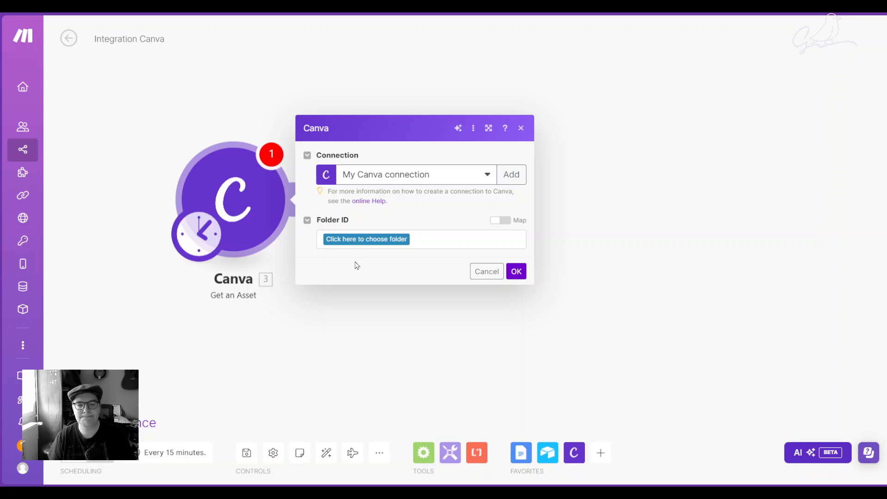
click(364, 245)
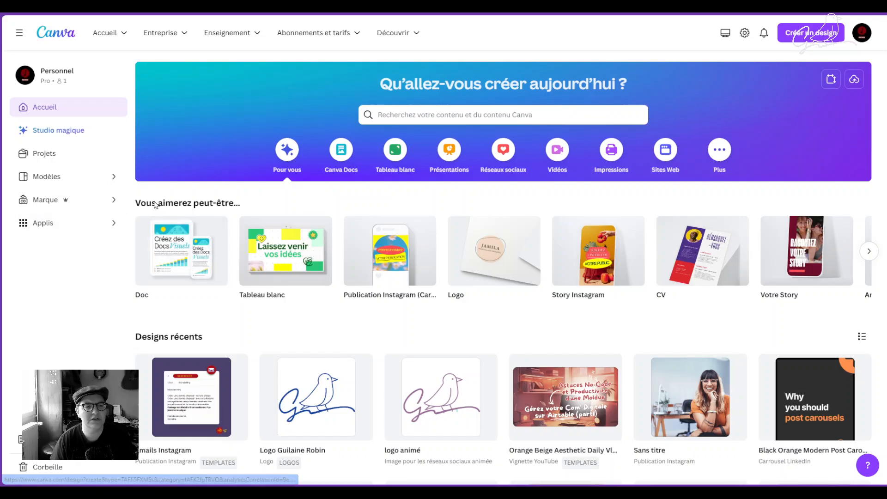
- In Canva, look through the Facebook and Instagram templates in the Modèles gallery
click(108, 179)
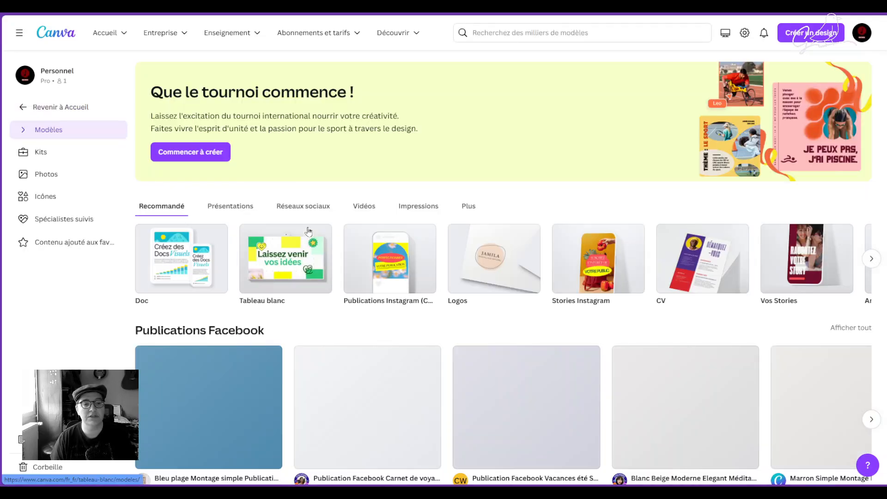
scroll(306, 230, down, 4)
scroll(313, 223, down, 6)
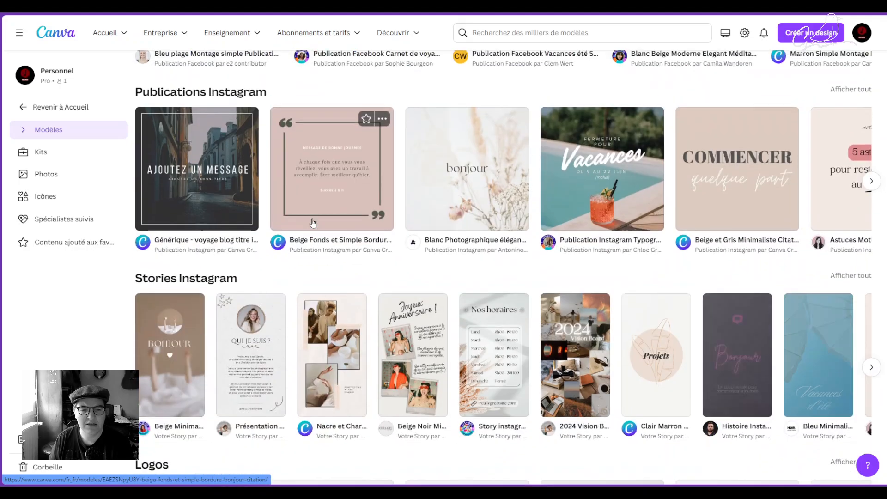
scroll(313, 223, up, 7)
click(26, 112)
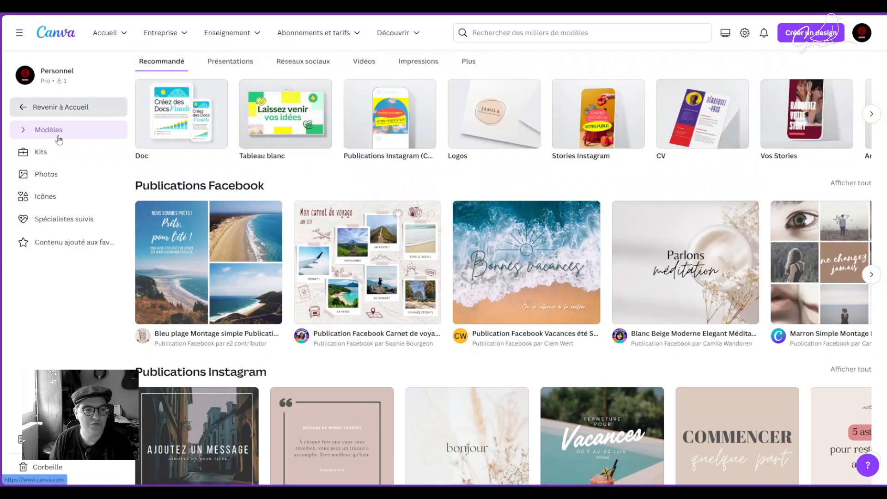
- Examine the folders, designs, images and videos stored in Canva's Projets
click(45, 154)
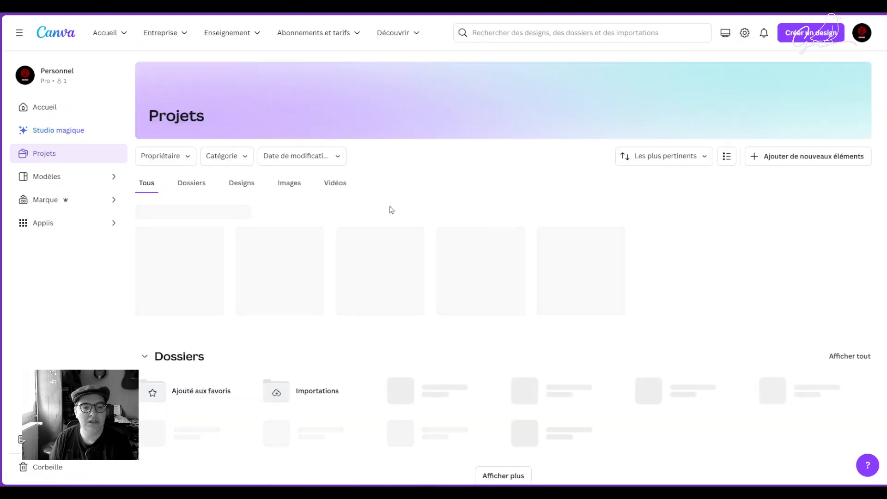
scroll(375, 286, down, 3)
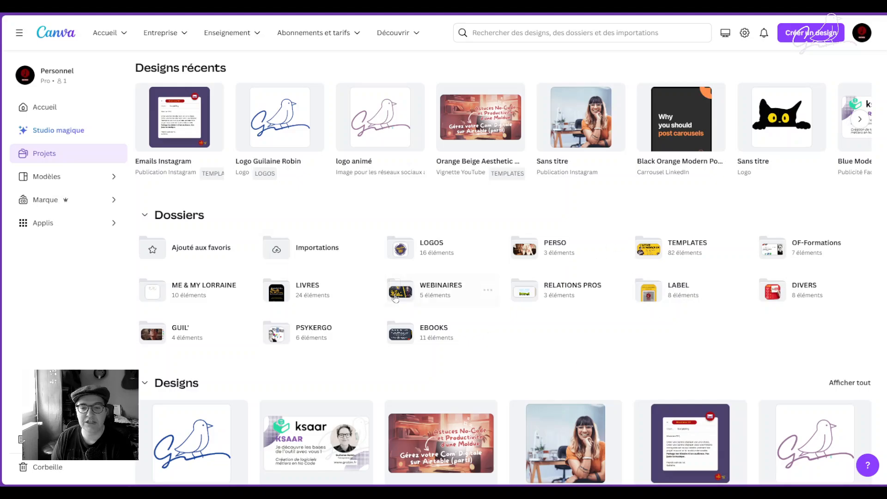
scroll(531, 356, down, 3)
scroll(531, 358, down, 15)
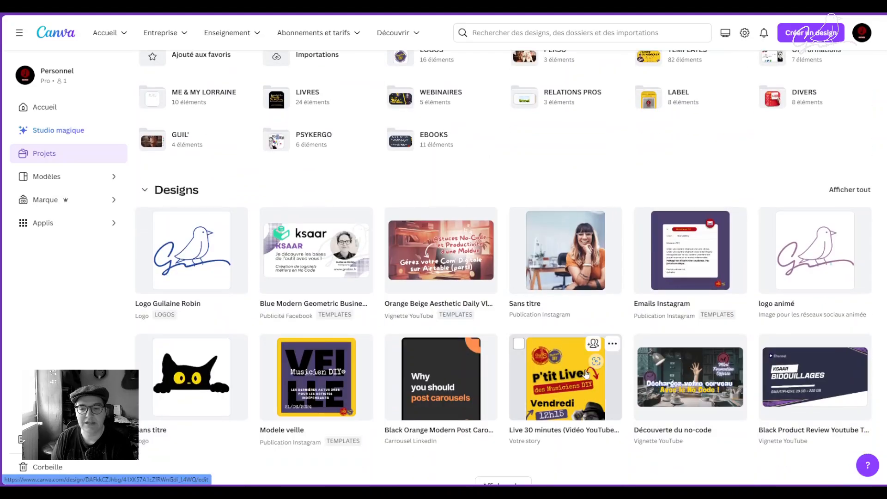
scroll(535, 369, up, 5)
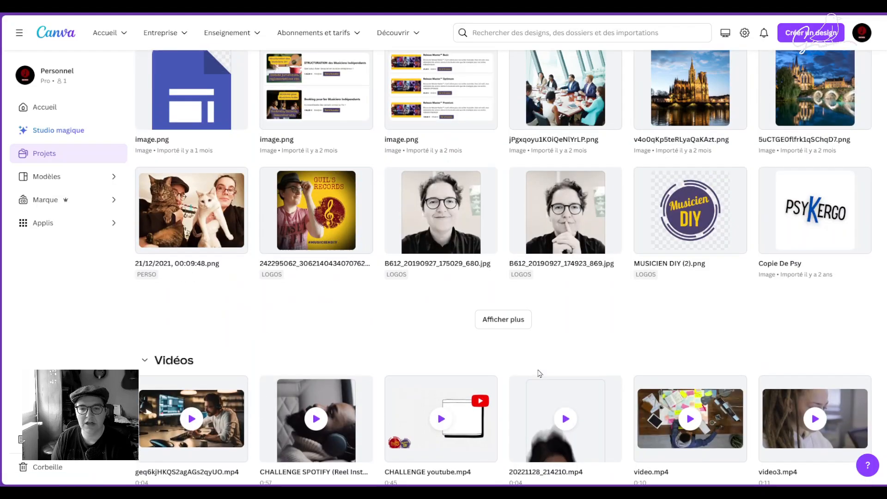
scroll(539, 372, down, 6)
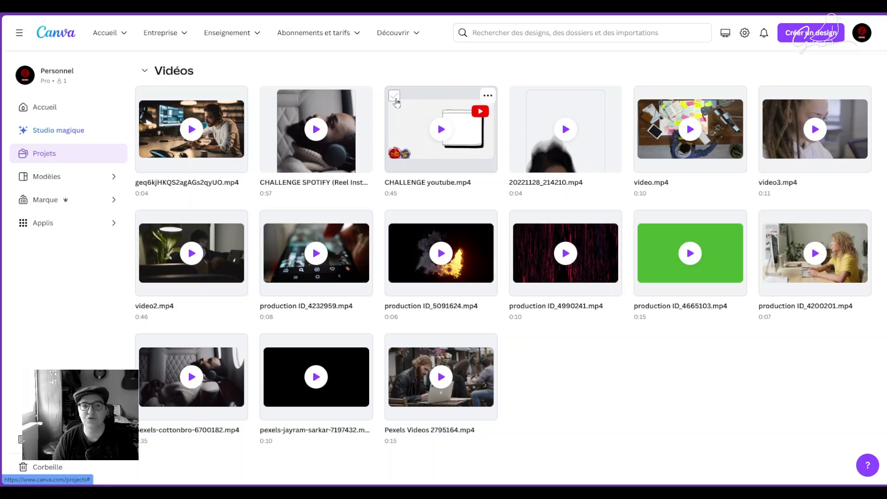
- Select the videos CHALLENGE youtube.mp4, 20221128_214210.mp4, video.mp4, video3.mp4, production ID_4200201.mp4 and production ID_4665103.mp4 in Projets
click(395, 96)
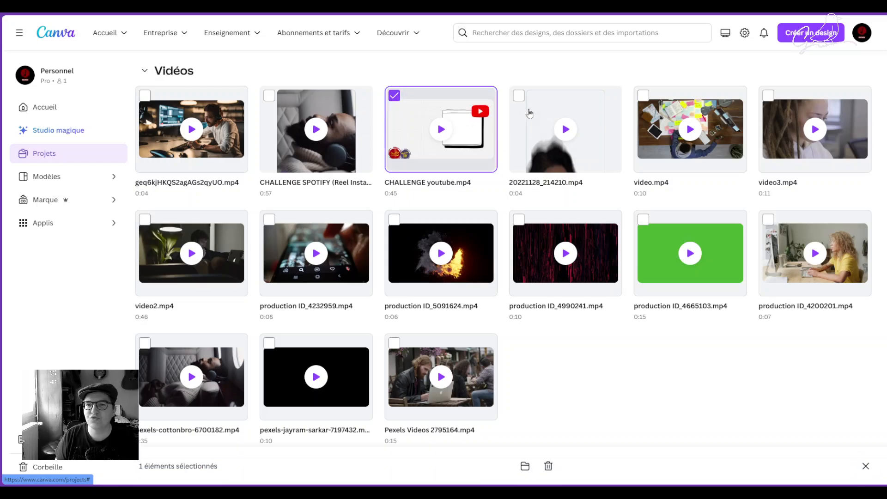
click(518, 97)
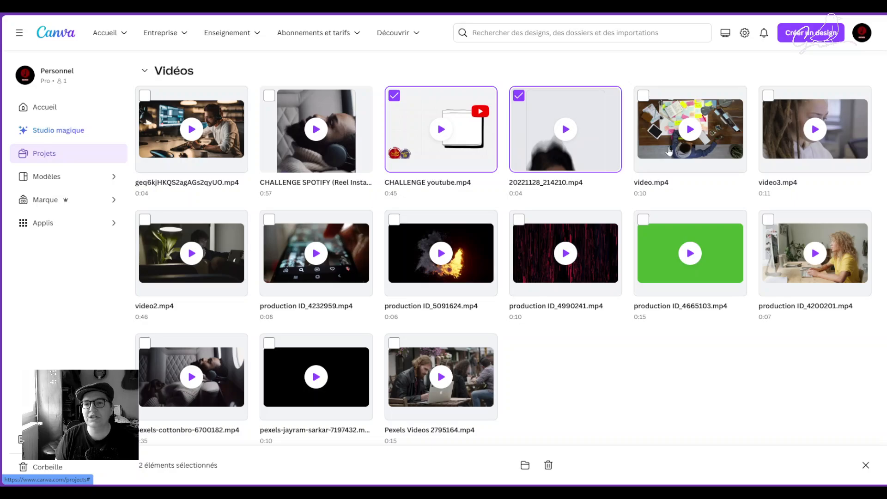
click(643, 96)
click(767, 96)
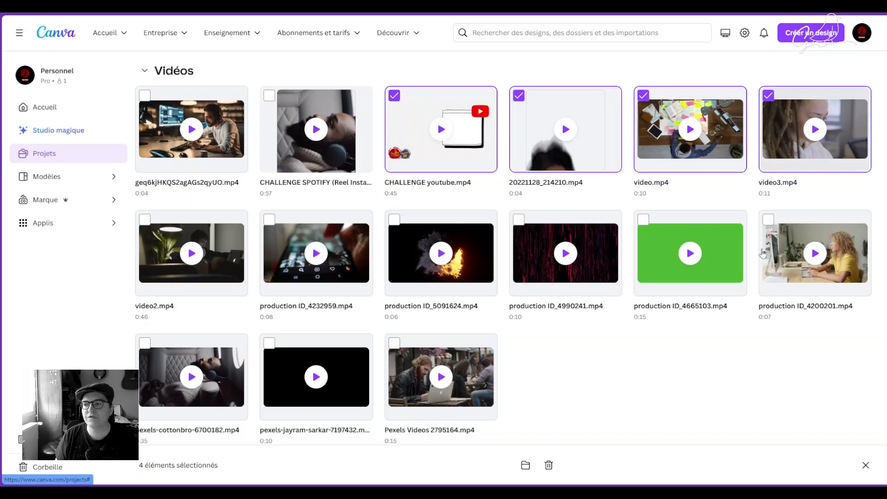
click(768, 220)
click(643, 220)
scroll(513, 271, up, 4)
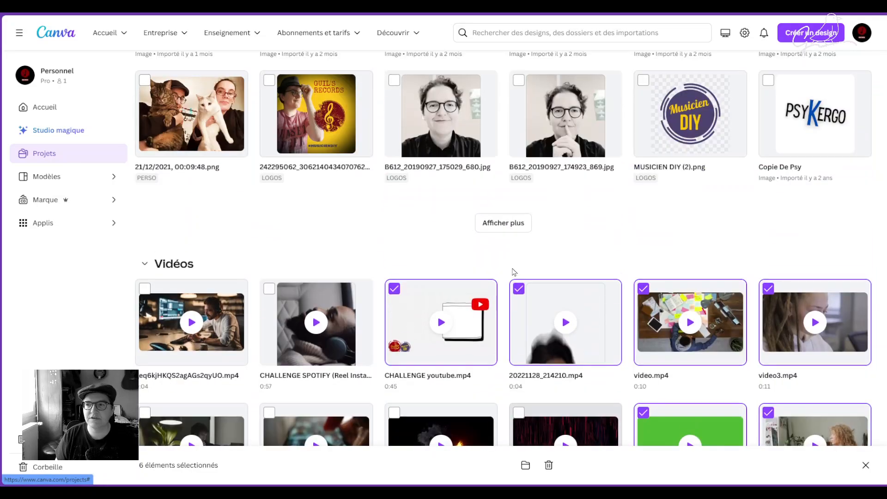
scroll(513, 272, up, 15)
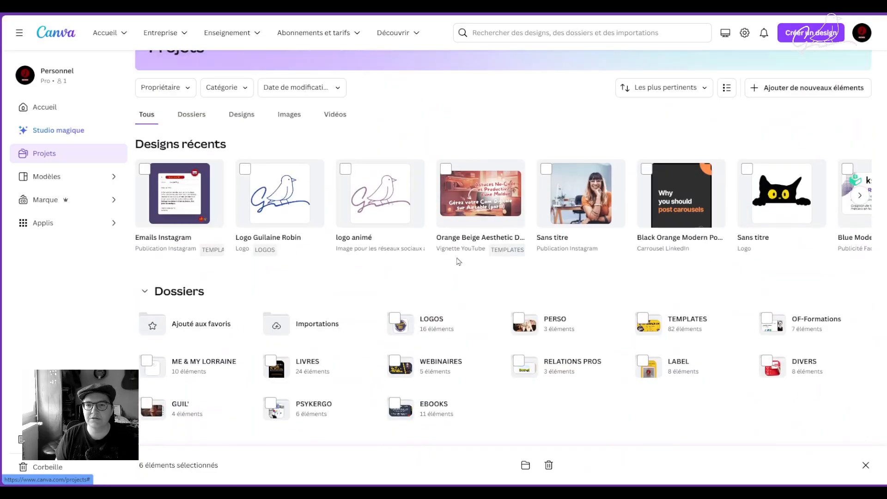
- Check the available sort orders and the alternative display layout for the items in Projets
scroll(459, 268, up, 2)
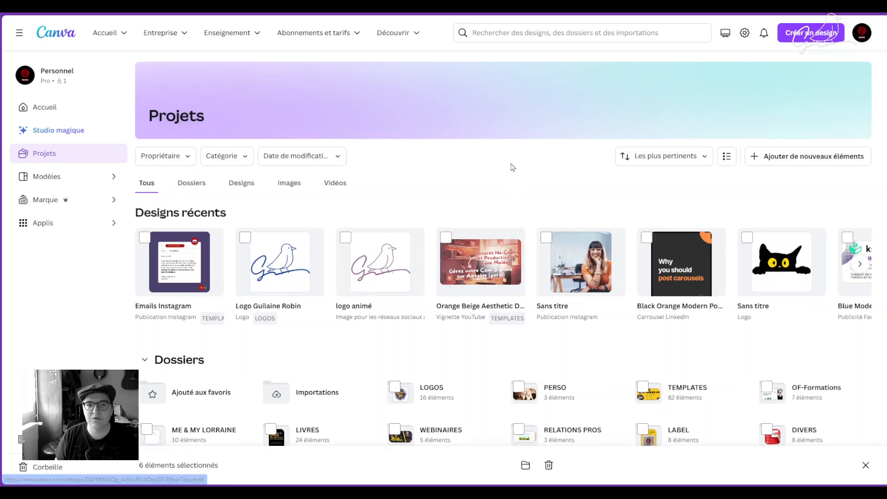
click(658, 155)
click(658, 156)
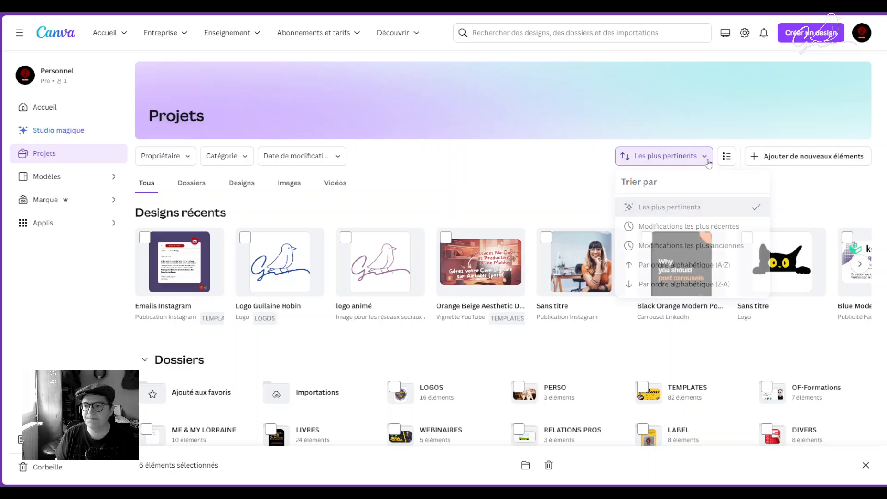
click(726, 156)
click(725, 157)
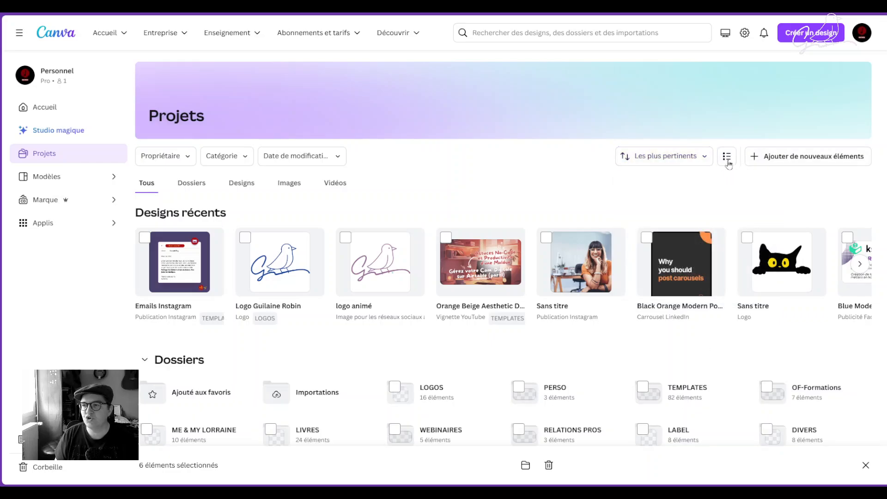
- Try adding the Modele veille design to the selection in Projets
scroll(378, 207, down, 10)
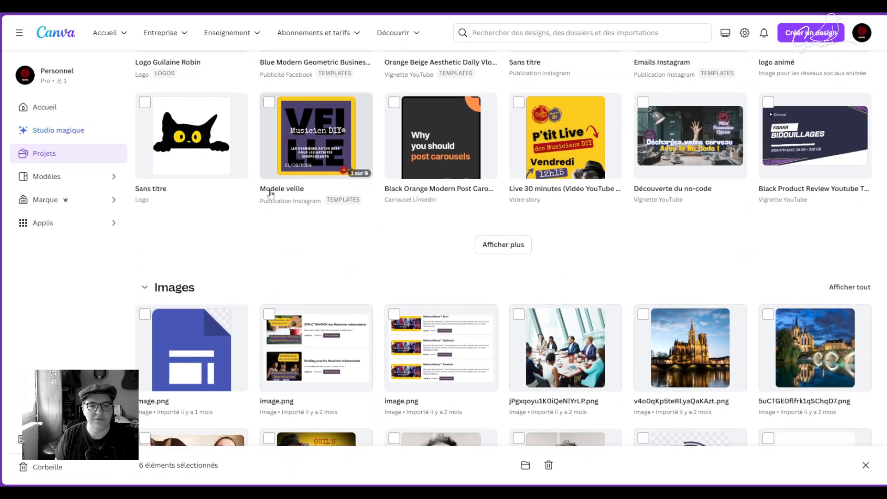
click(268, 102)
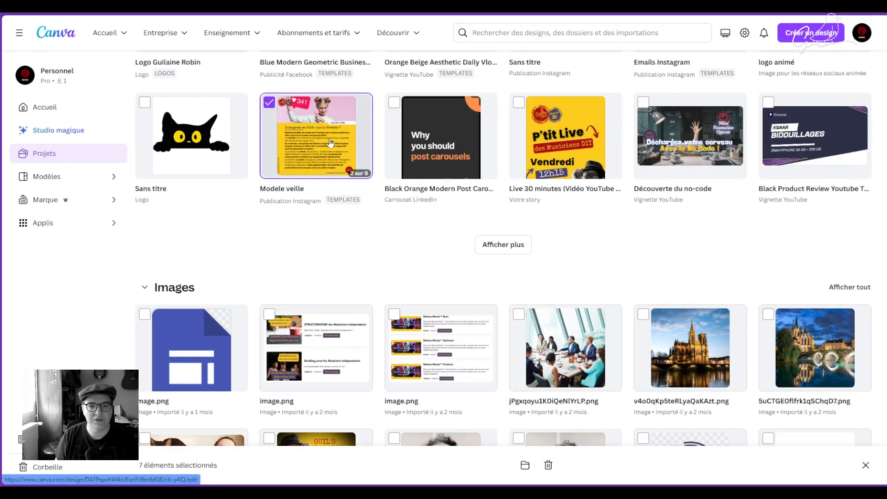
click(269, 102)
scroll(528, 170, down, 6)
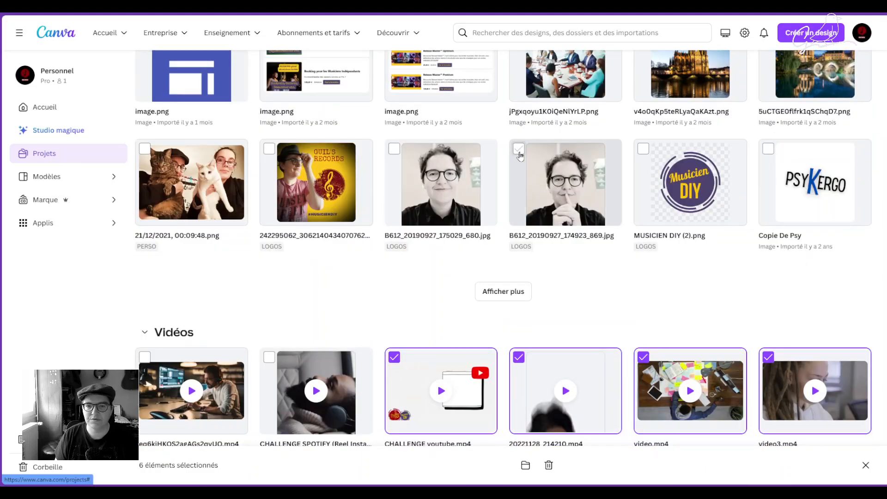
click(519, 149)
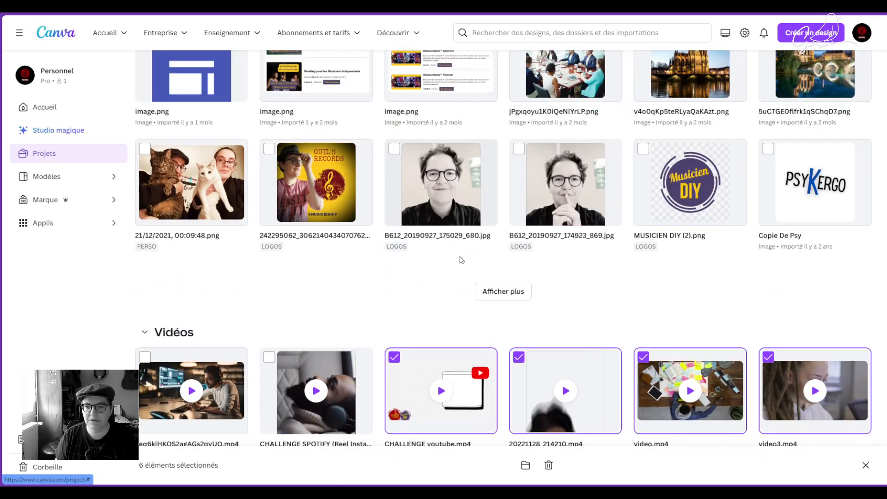
- Clear the selection of the videos in Projets
scroll(461, 260, down, 5)
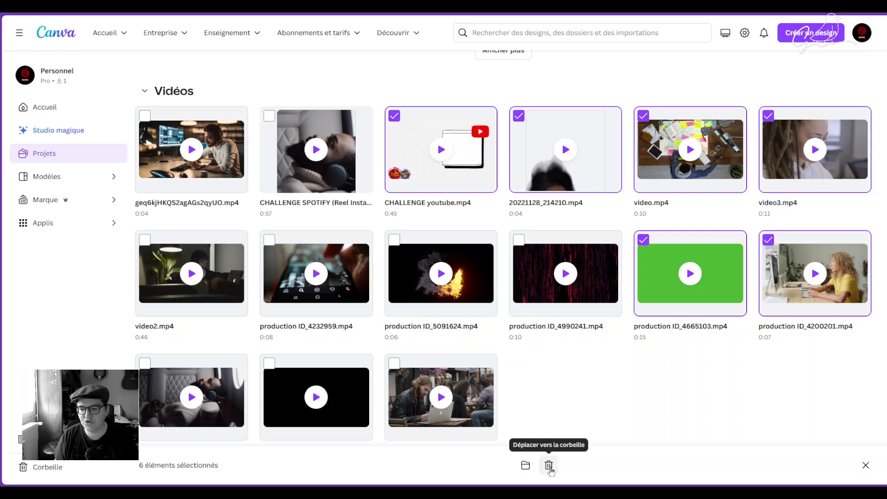
click(865, 465)
scroll(508, 370, up, 7)
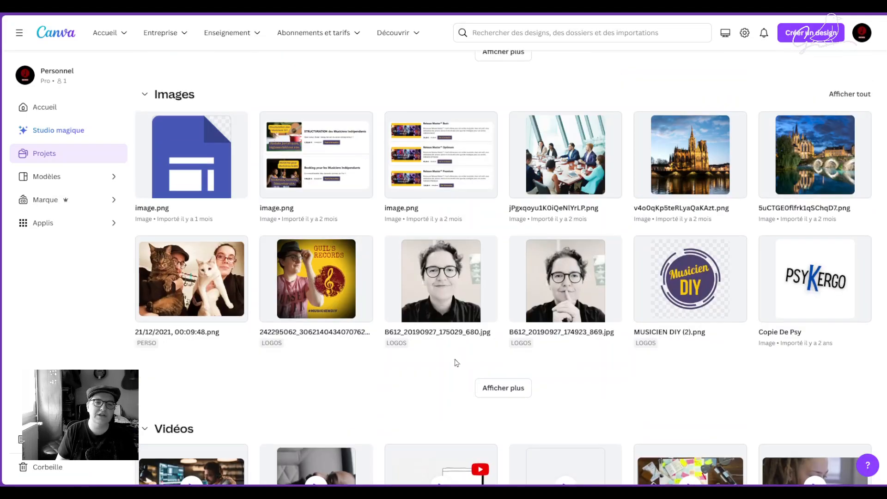
scroll(456, 363, up, 10)
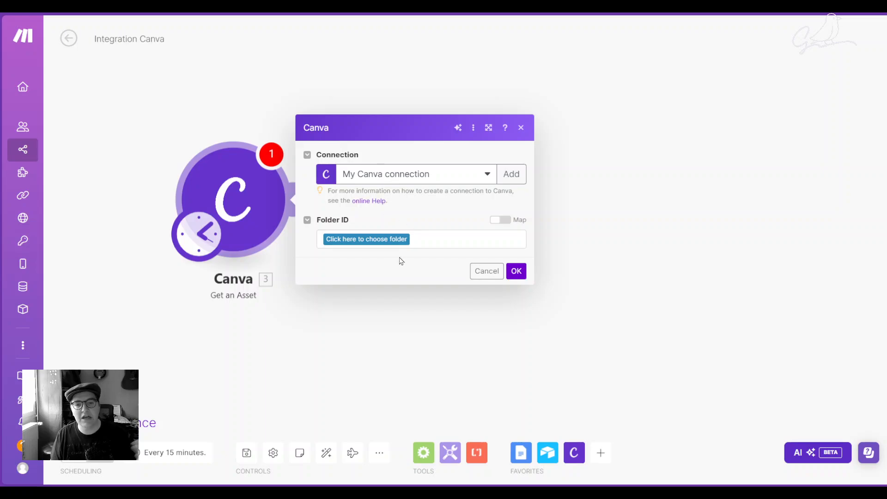
- In Make, check the folders offered for the Get an Asset module and set its Folder ID to the root folder /
click(395, 240)
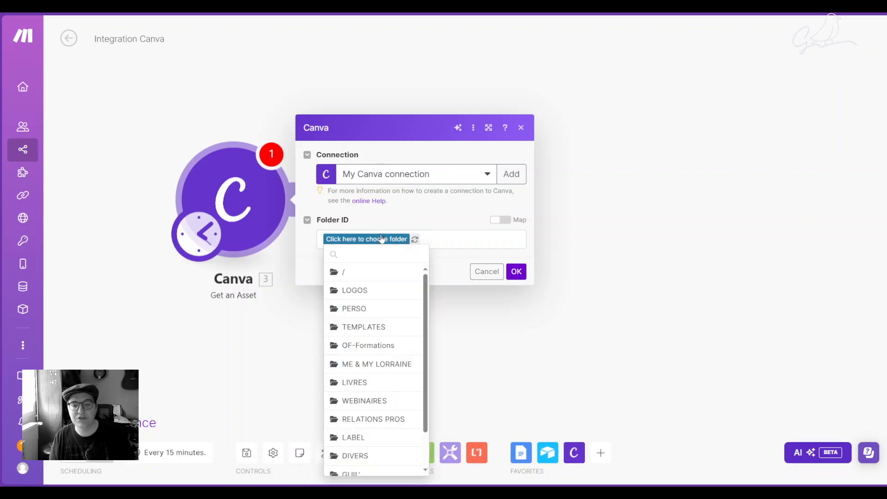
scroll(372, 329, down, 2)
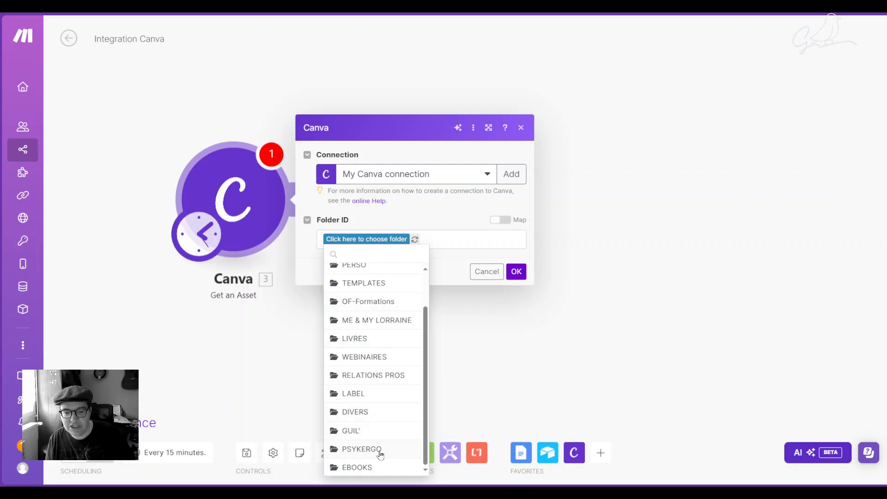
scroll(387, 450, up, 2)
click(360, 273)
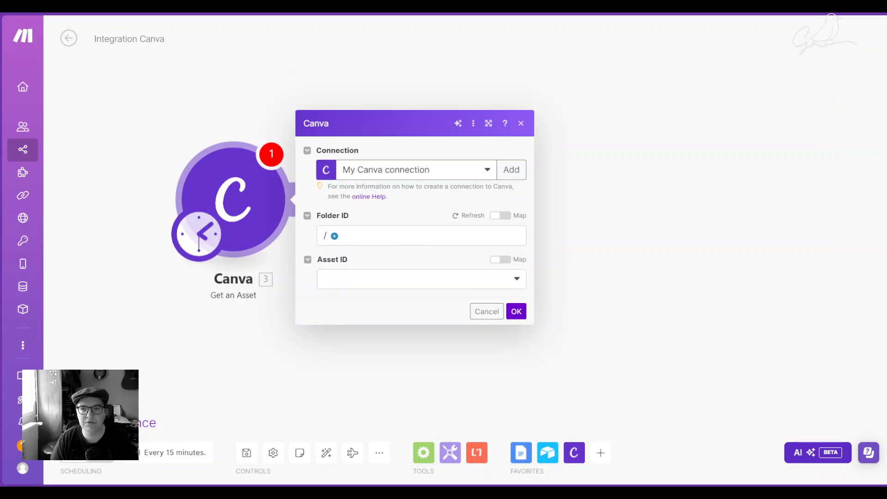
- In Canva, review the folders and designs stored in Projets
key(ctrl+Tab)
scroll(377, 263, down, 7)
scroll(377, 263, down, 1)
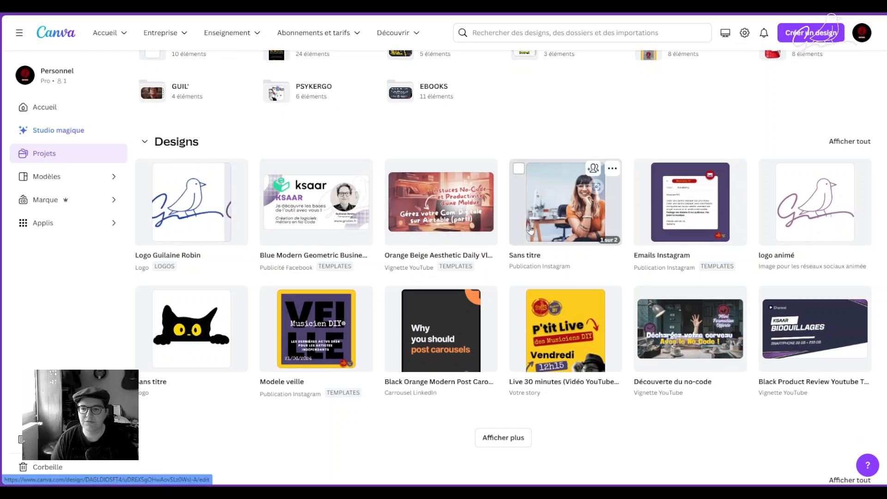
- In Make, browse the root folder's files offered for the Asset ID
key(ctrl+shift+Tab)
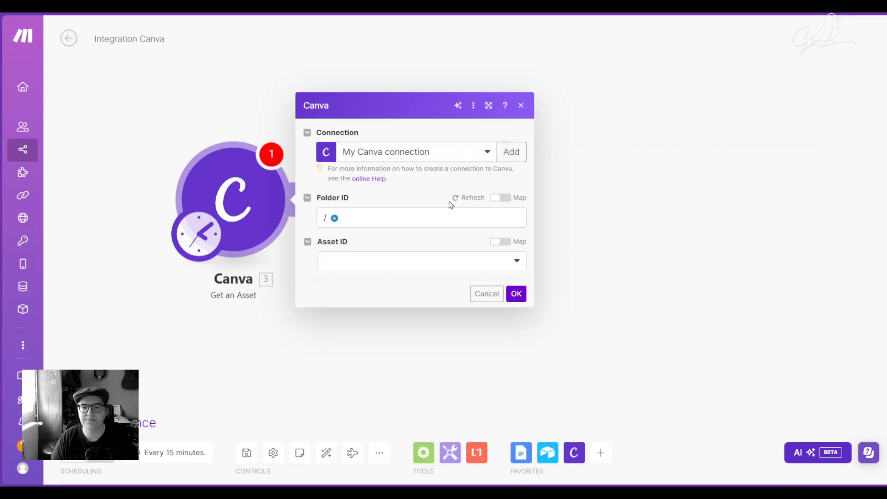
click(406, 260)
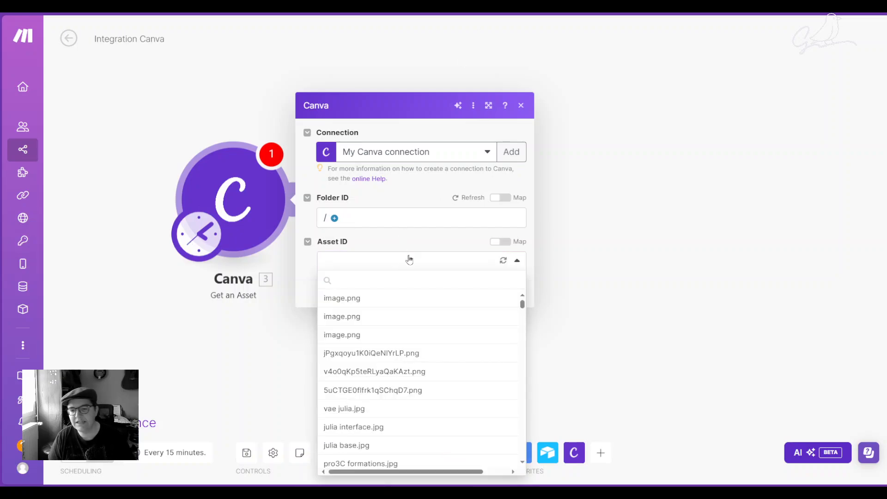
scroll(380, 350, down, 3)
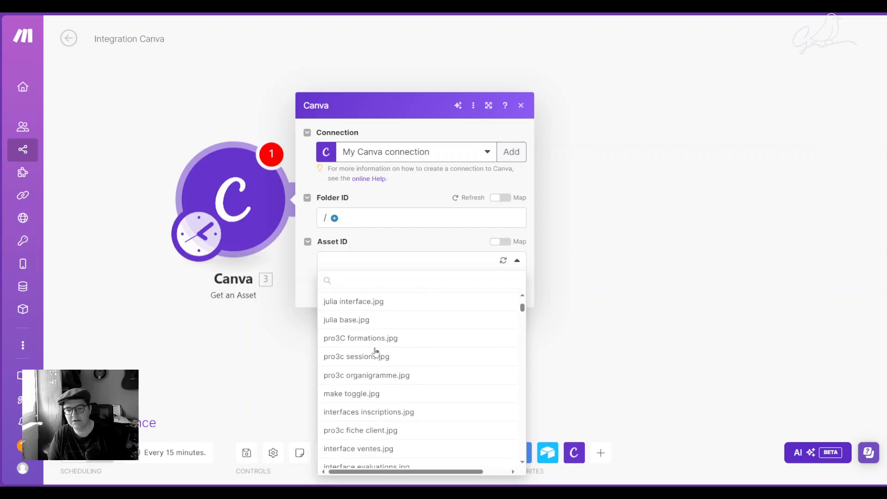
scroll(382, 362, down, 3)
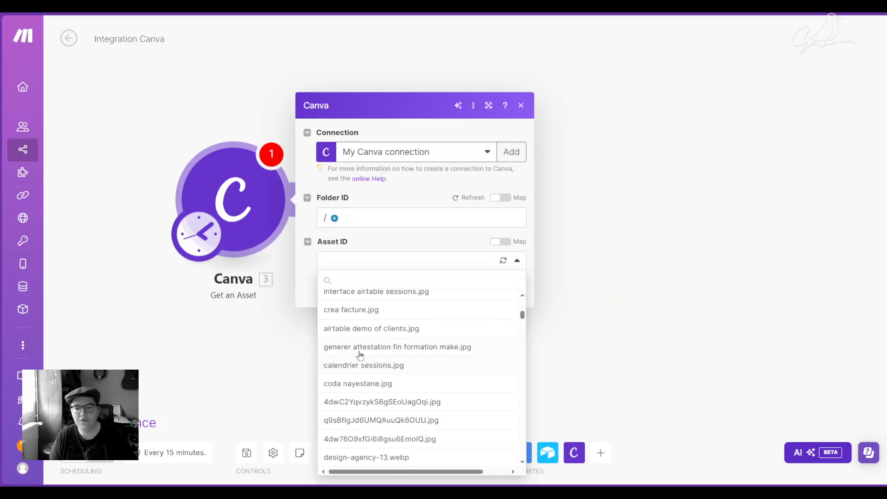
scroll(385, 348, down, 10)
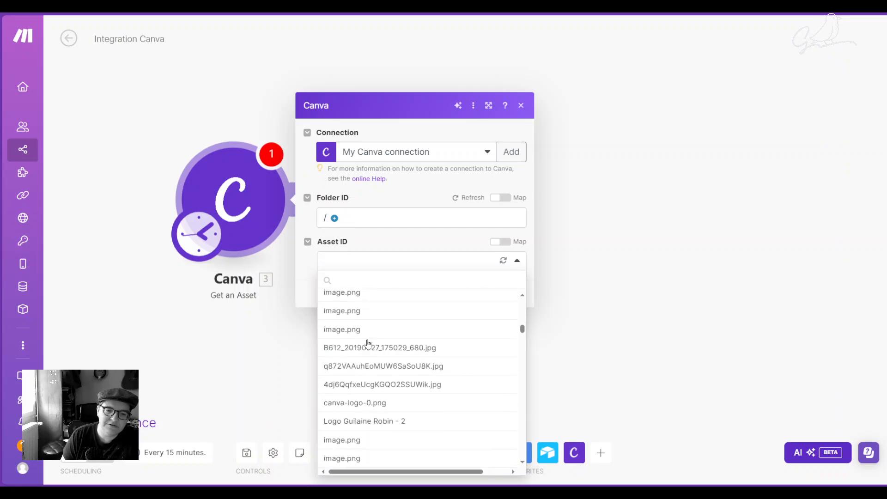
scroll(383, 371, down, 3)
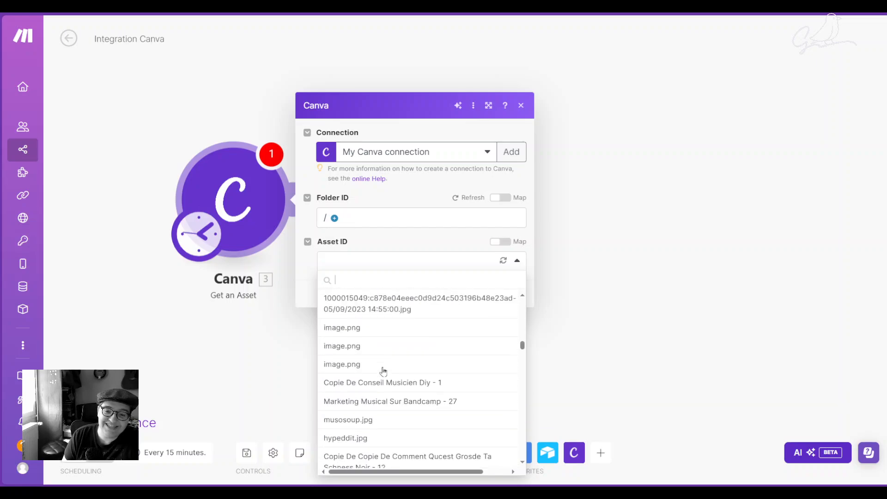
scroll(382, 371, down, 5)
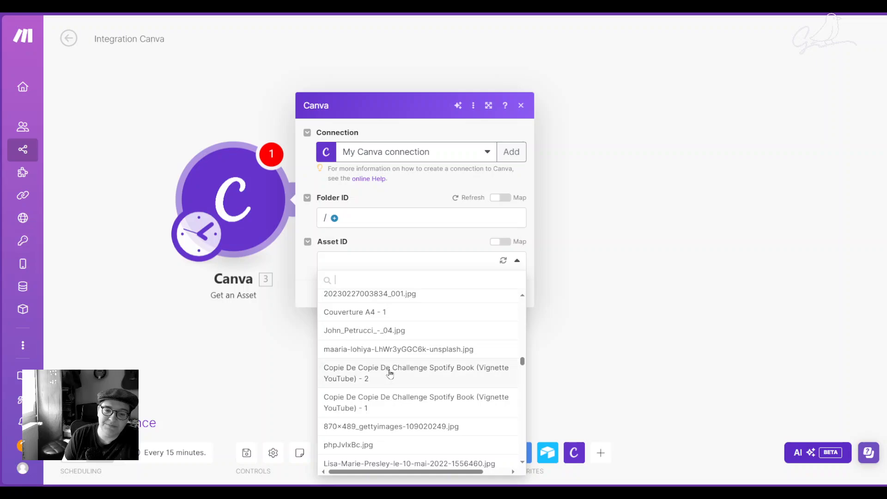
scroll(389, 373, up, 3)
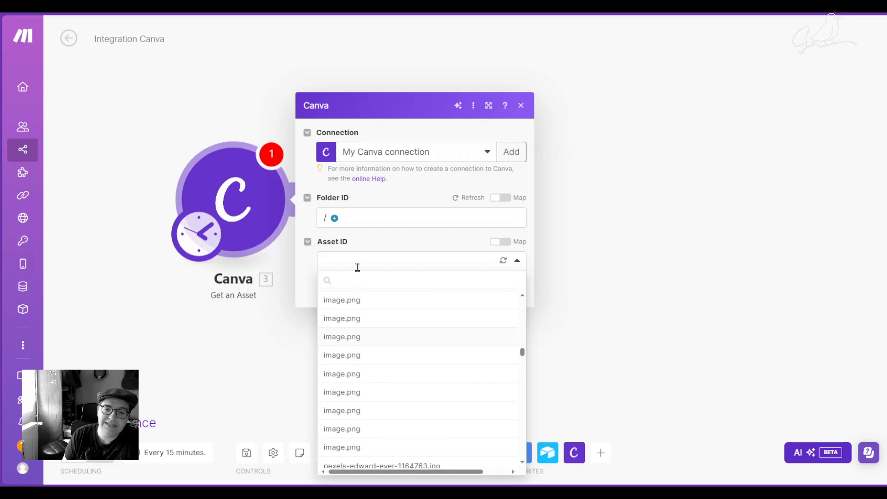
- Set the Folder ID to the LOGOS subfolder and open the choice of assets inside it
click(333, 221)
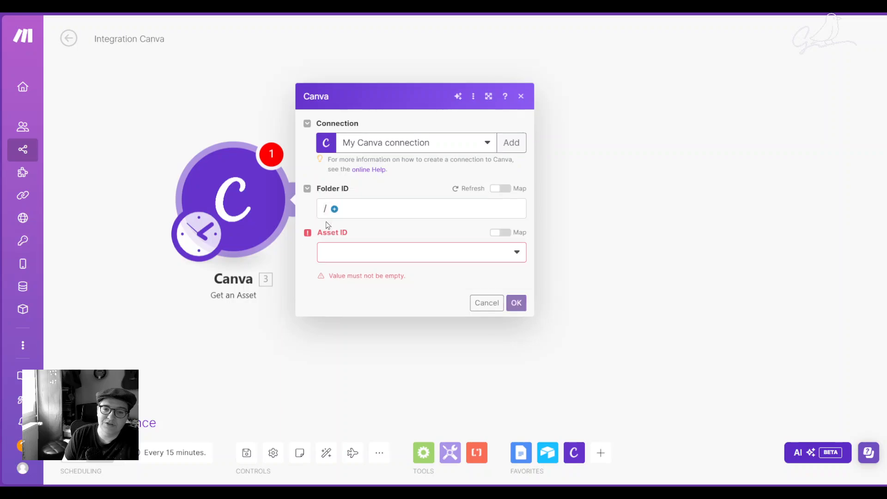
click(326, 210)
click(360, 260)
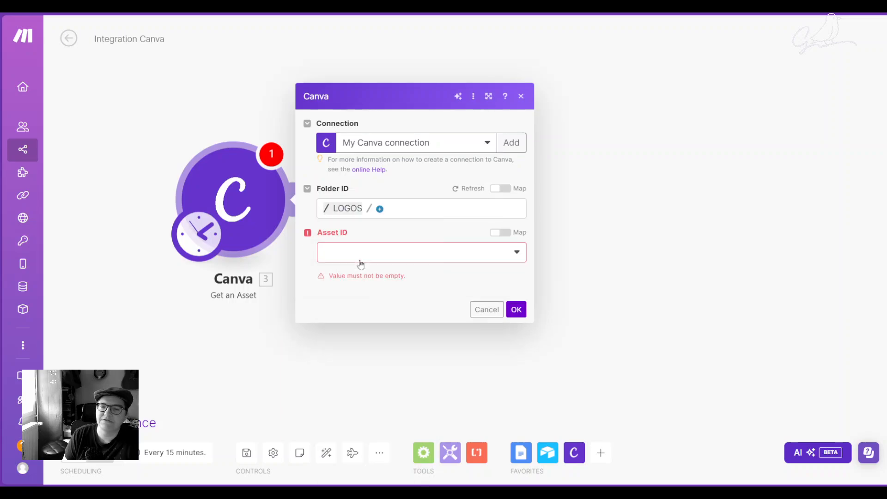
click(352, 261)
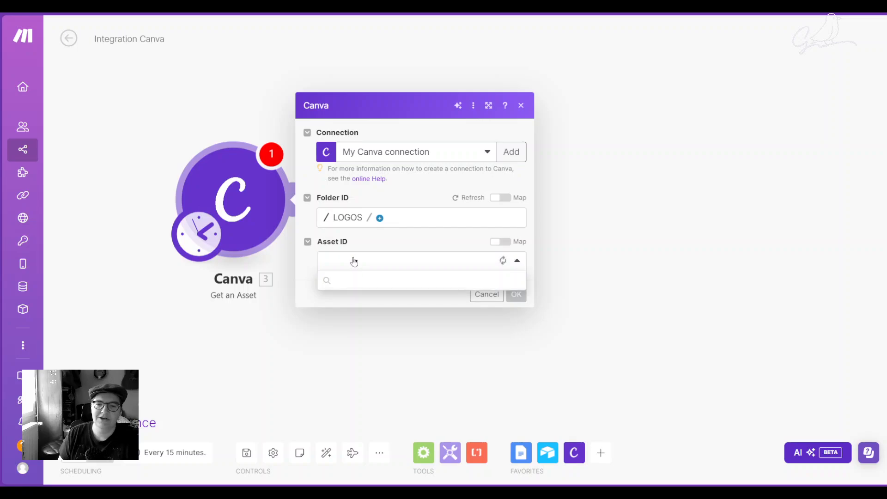
- In Canva, find the LOGOS folder in Projets and open it
key(ctrl+Tab)
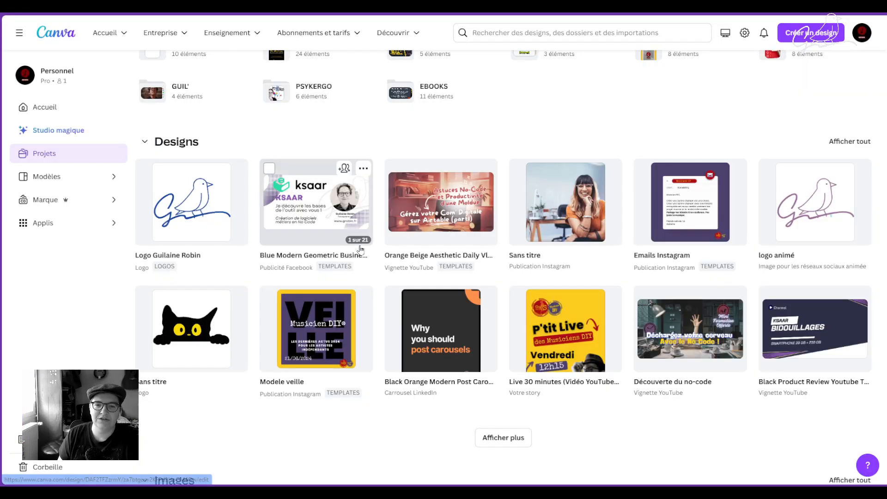
scroll(522, 297, up, 5)
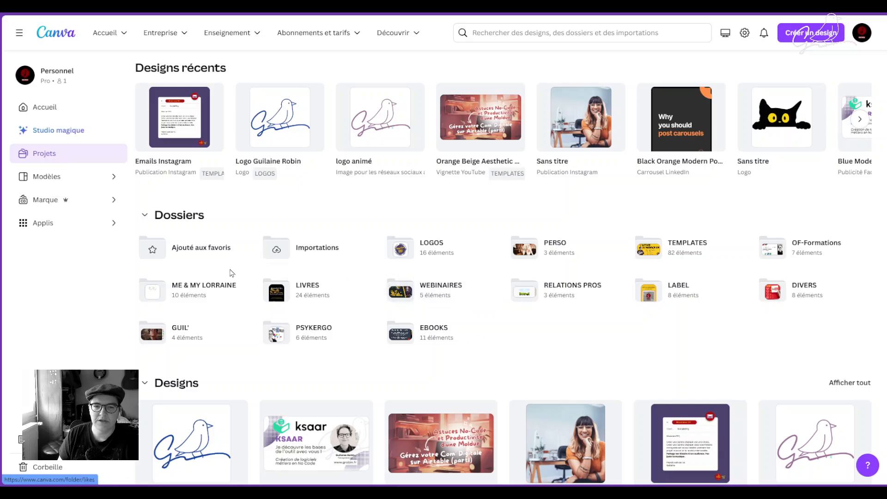
click(448, 254)
- In Make, set the Asset ID to MUSICIEN DIY (2).png and save the module settings
key(ctrl+shift+Tab)
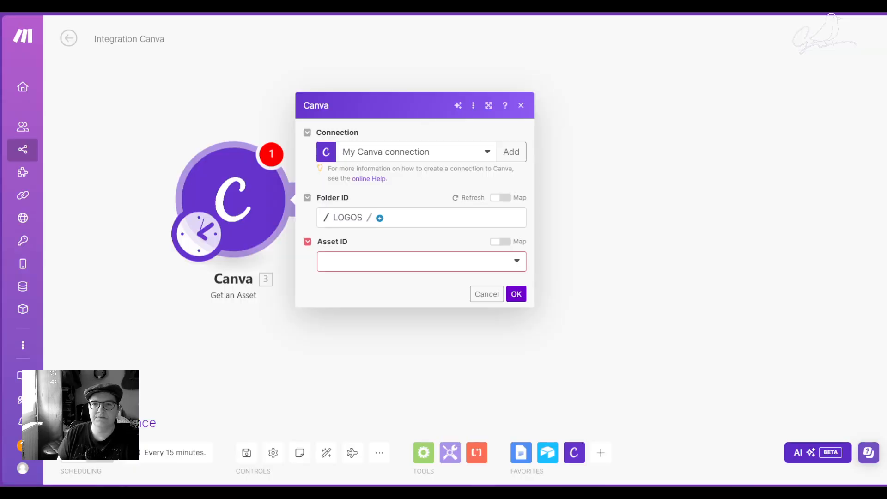
click(398, 264)
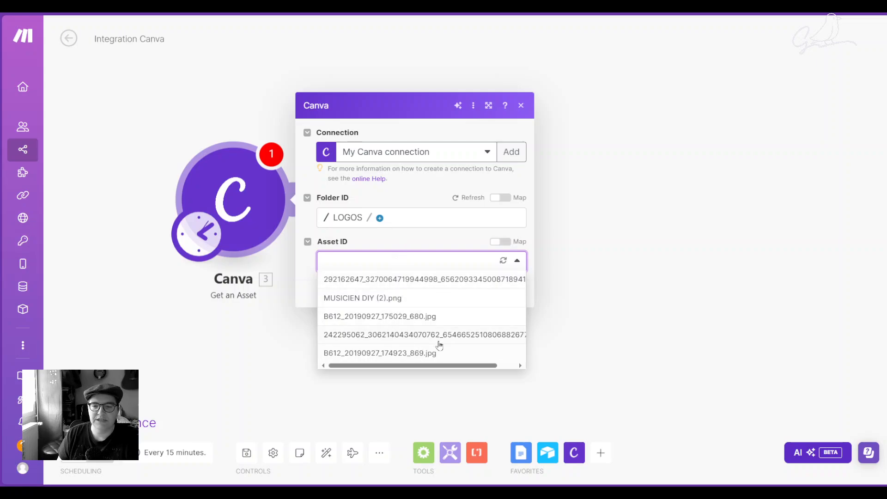
click(391, 299)
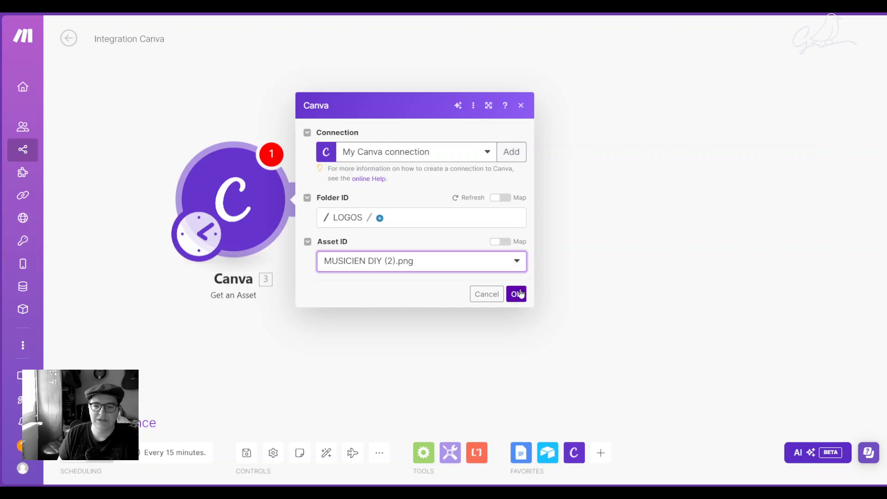
click(517, 294)
- Run the scenario once and open the execution results of the Get an Asset module
click(108, 423)
drag(336, 304, 572, 318)
click(535, 148)
drag(483, 119, 277, 119)
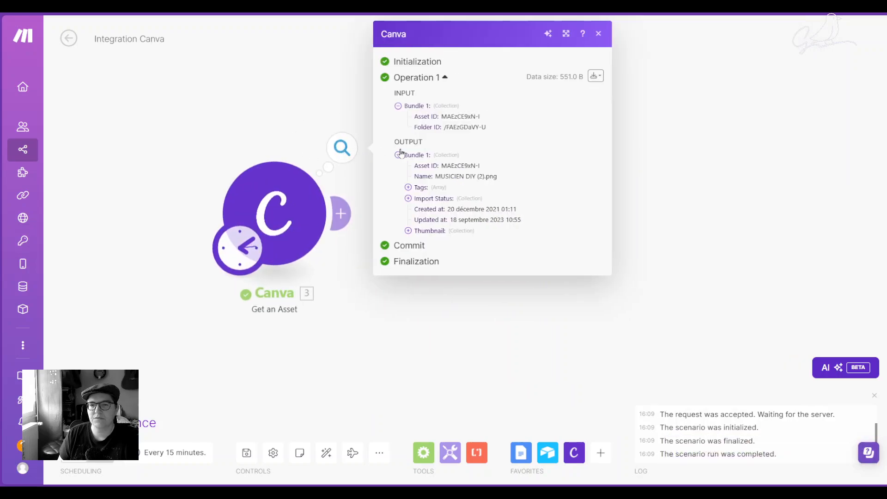
- Check the Tags and Import Status details in the module's output bundle
click(409, 187)
click(408, 187)
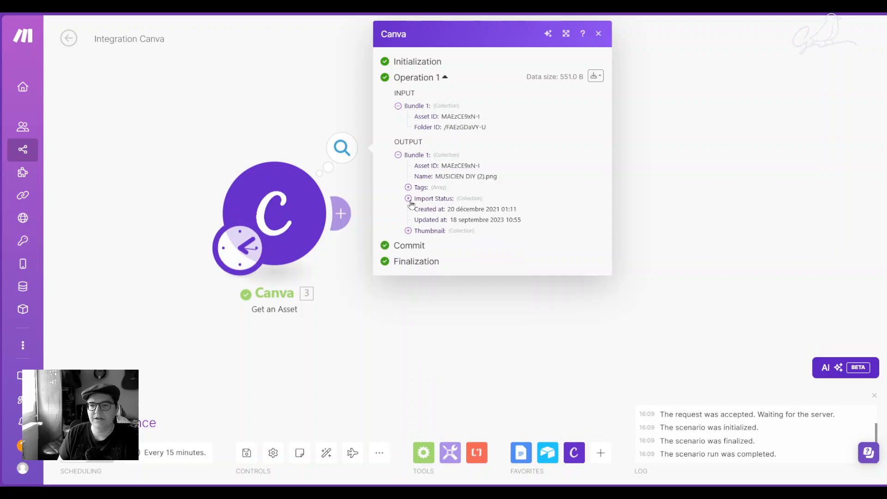
click(408, 198)
- Expand the Thumbnail details in the output bundle and open the thumbnail's URL in a new browser tab
click(408, 231)
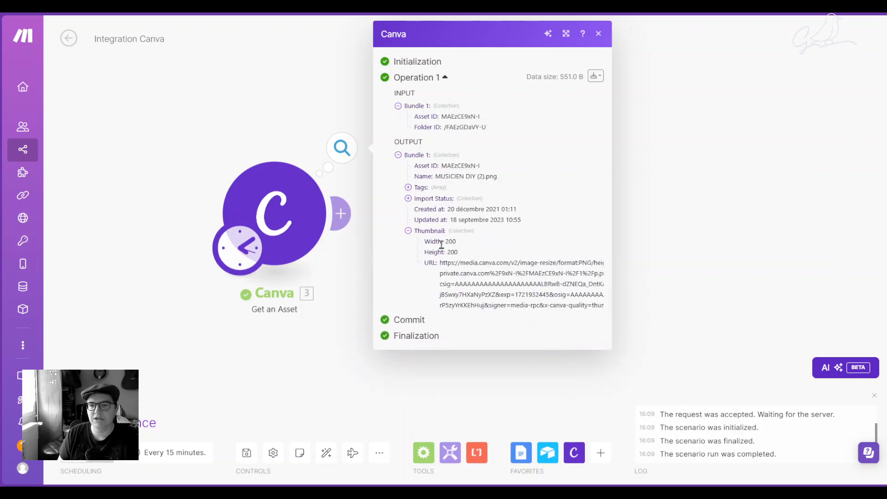
triple_click(440, 262)
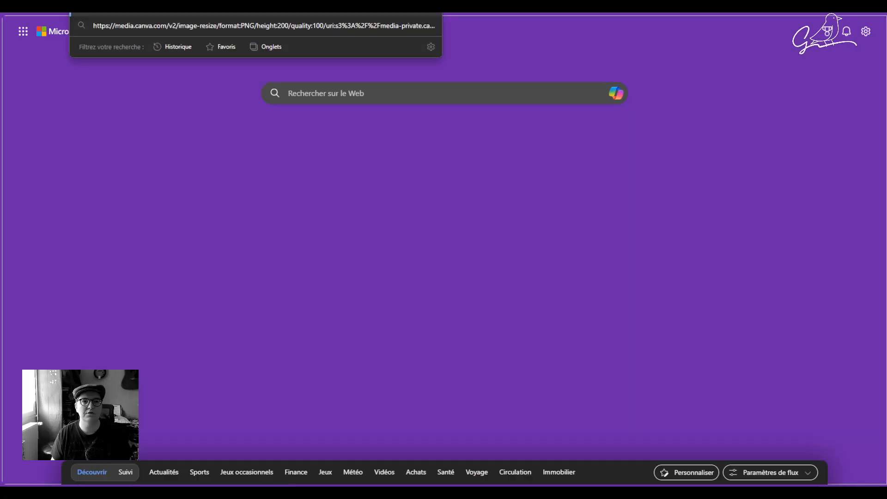
key(Return)
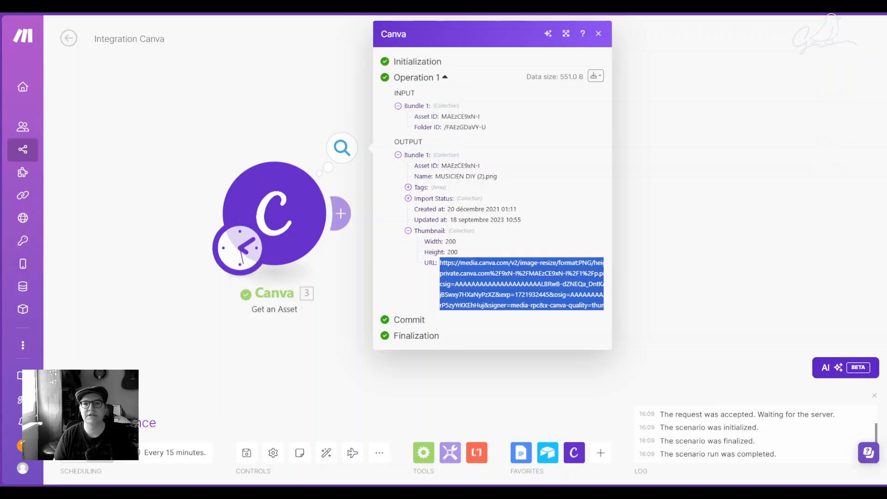
- Close the execution results and delete the Get an Asset module from the scenario
click(598, 34)
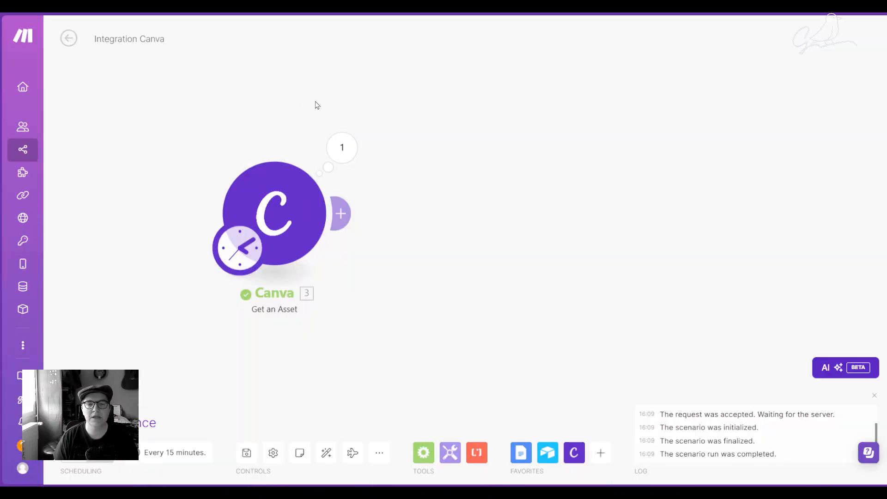
click(341, 147)
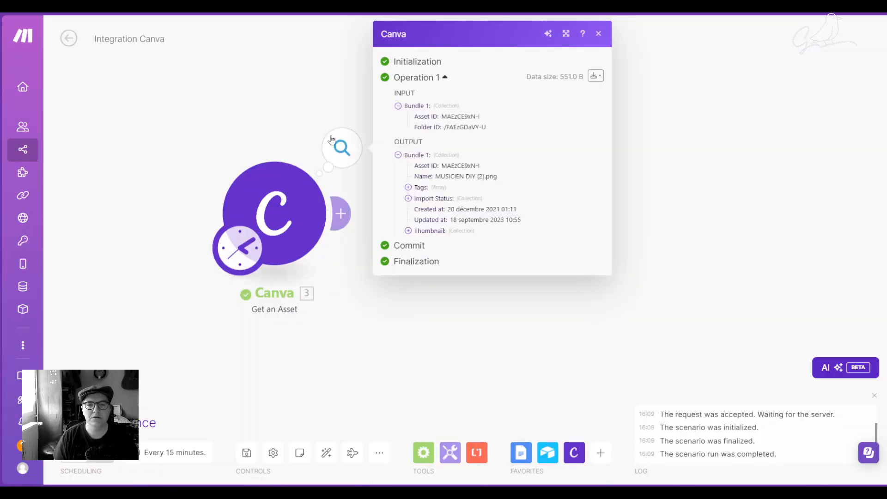
click(300, 235)
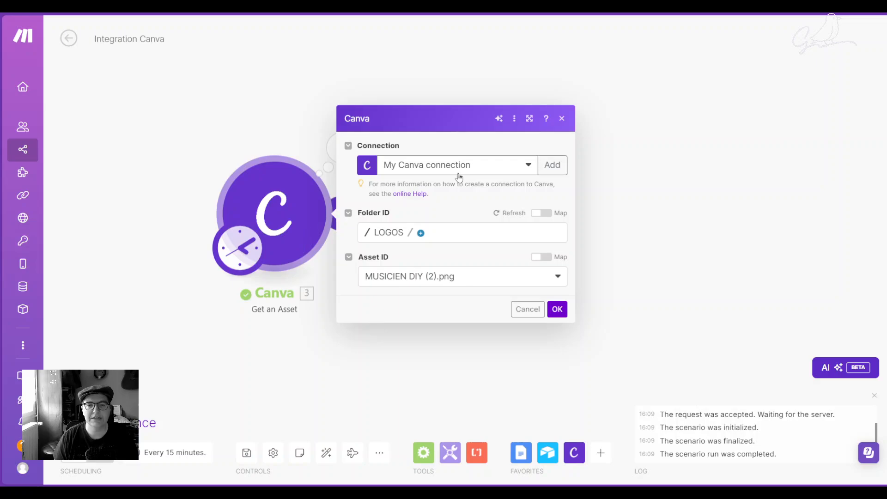
right_click(294, 211)
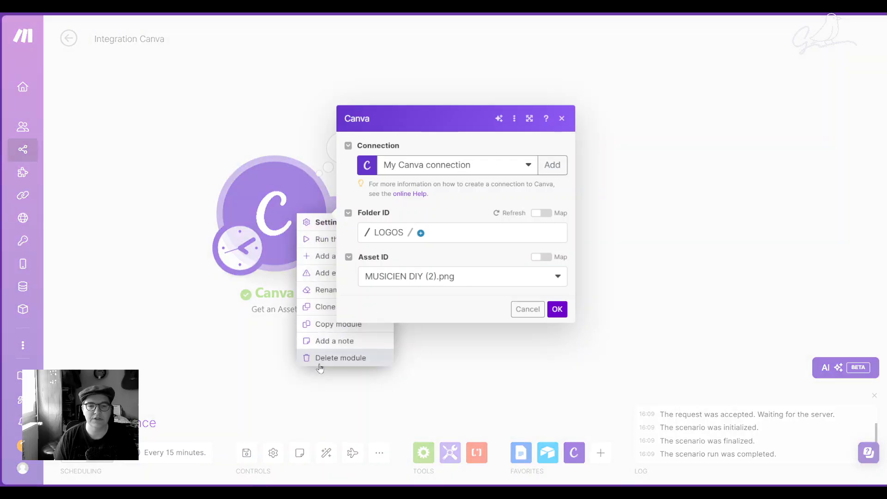
click(323, 356)
- Add a Canva Delete an Asset module as the scenario's first module
click(274, 212)
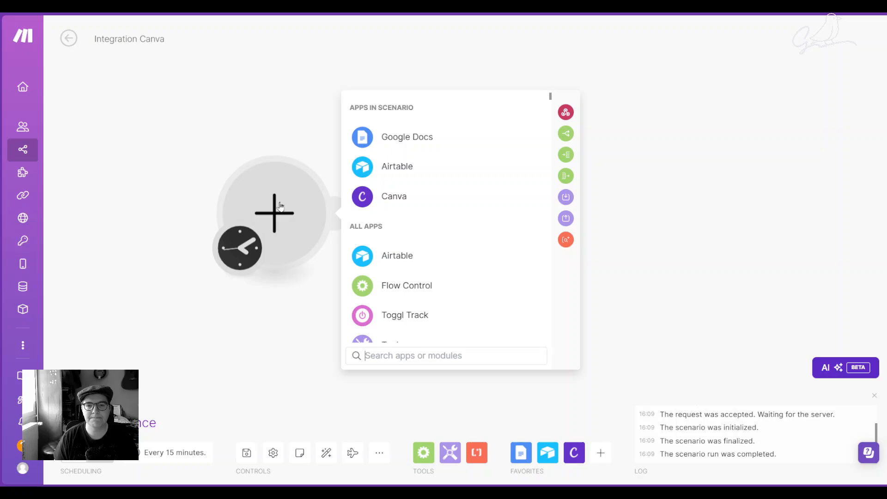
click(409, 196)
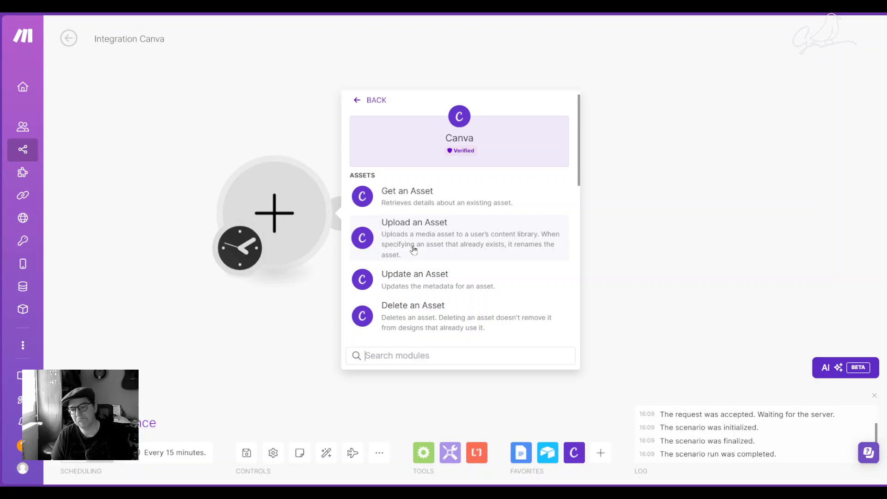
scroll(413, 250, down, 1)
click(446, 277)
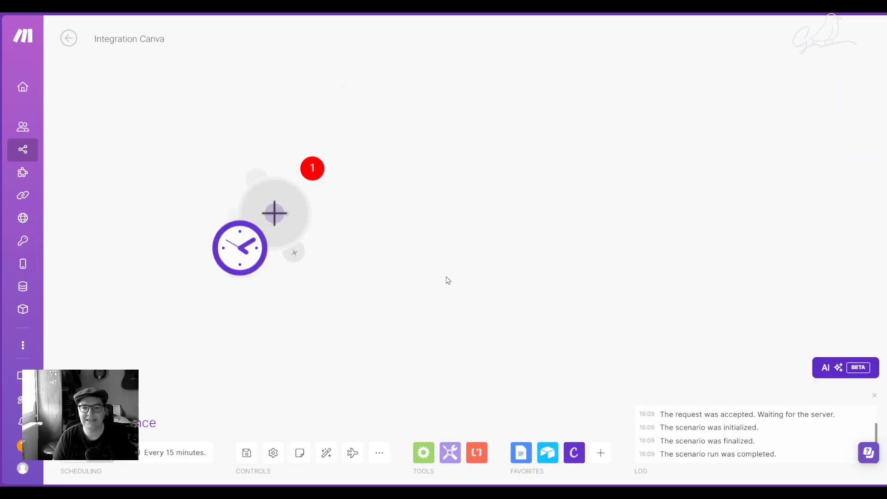
- Extend My Canva connection's permissions for the Delete an Asset module and authorize Make's access to the Canva account
click(508, 210)
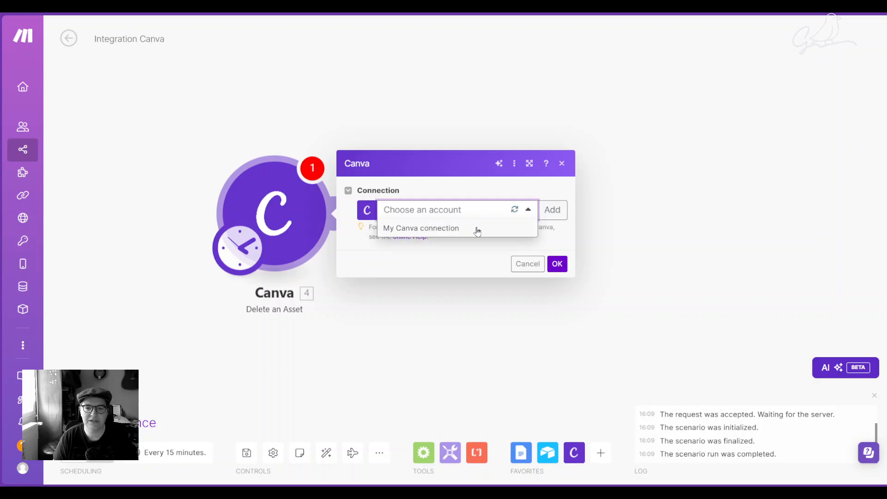
click(687, 246)
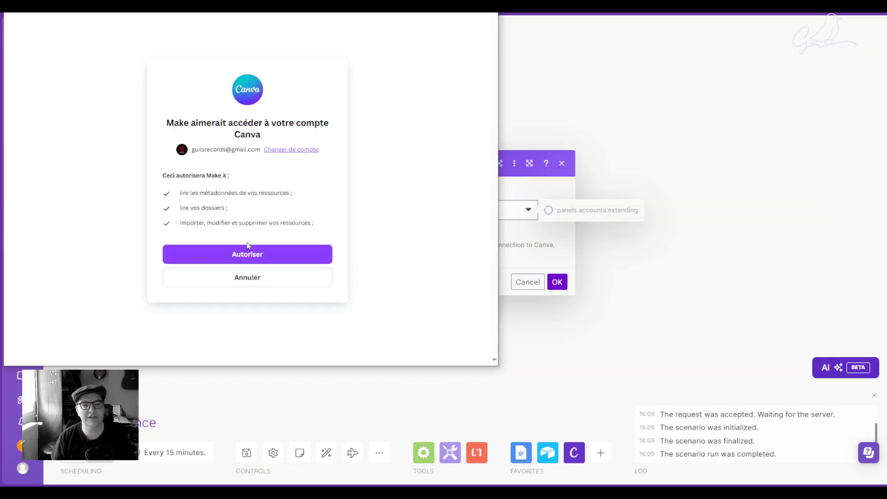
click(248, 253)
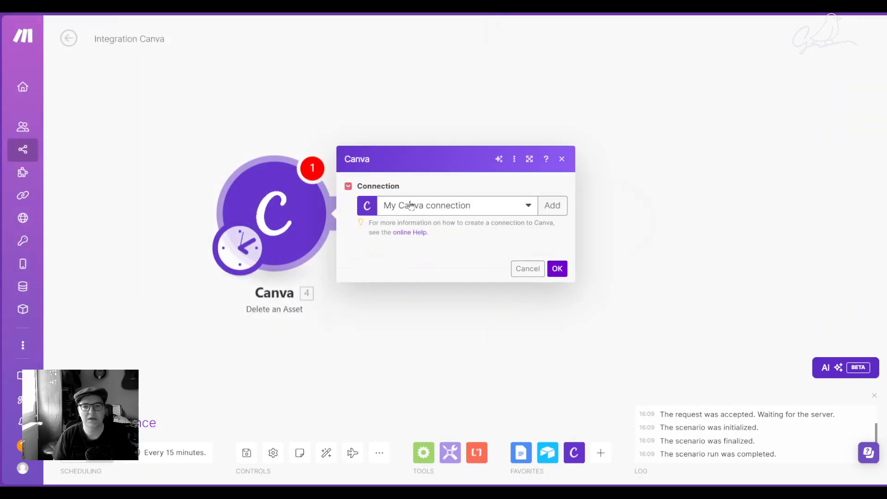
- Set the Delete an Asset module's Folder ID to the root folder and browse the Asset ID choices, trying its mapping option
click(410, 254)
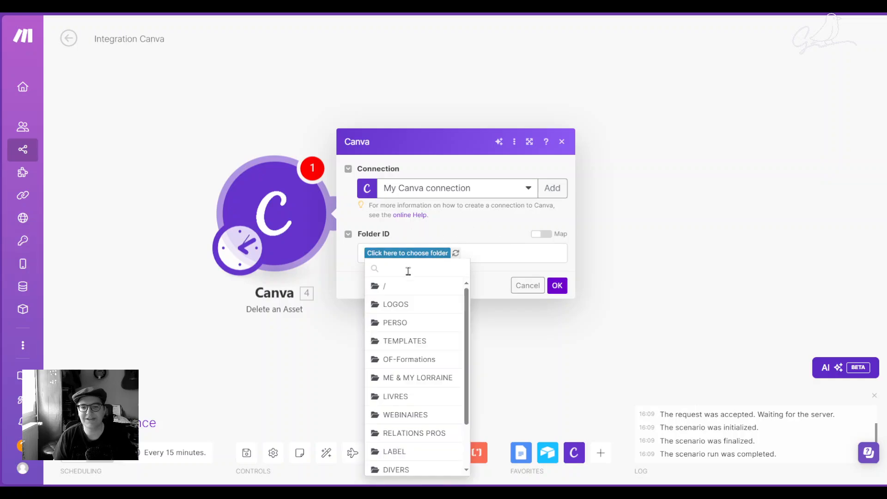
click(409, 287)
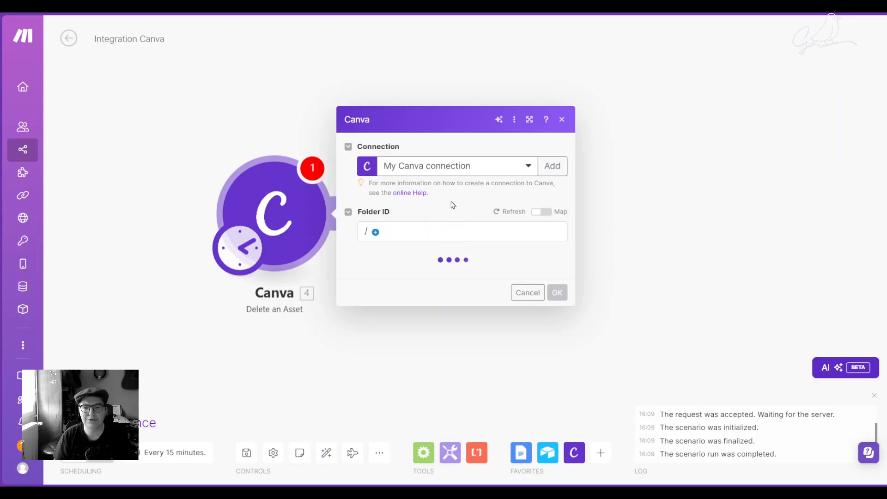
click(494, 274)
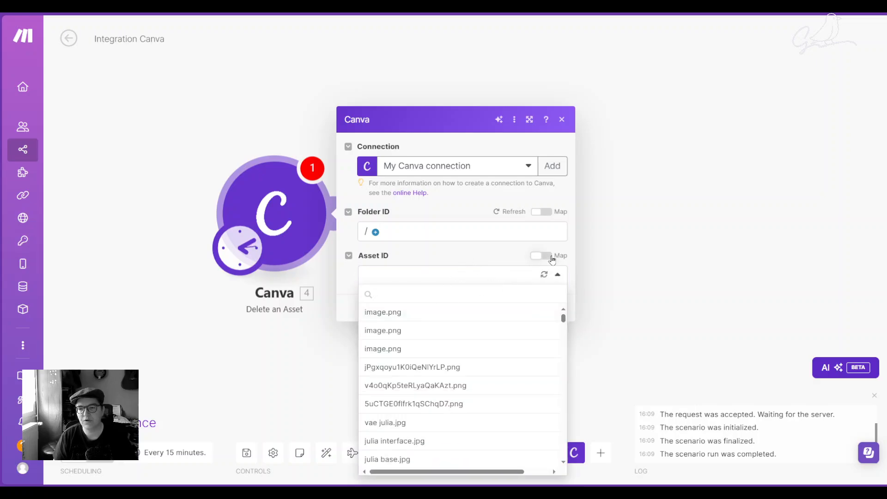
click(552, 256)
click(437, 282)
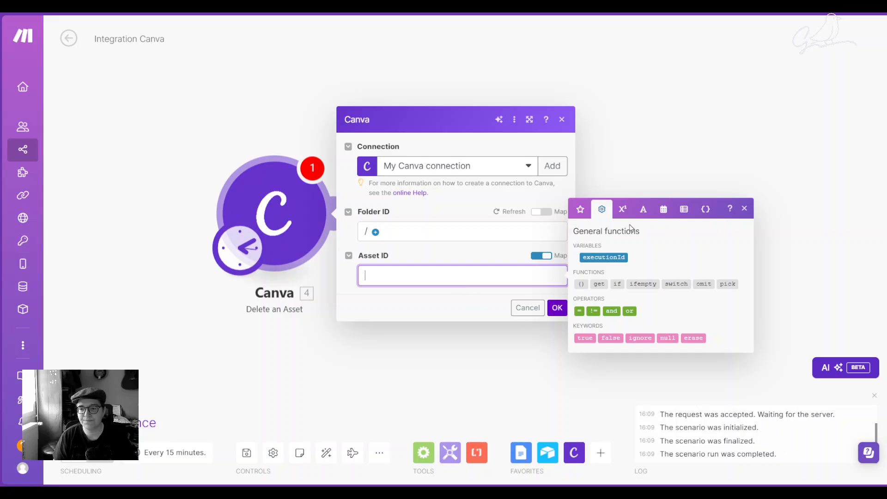
click(541, 256)
click(427, 287)
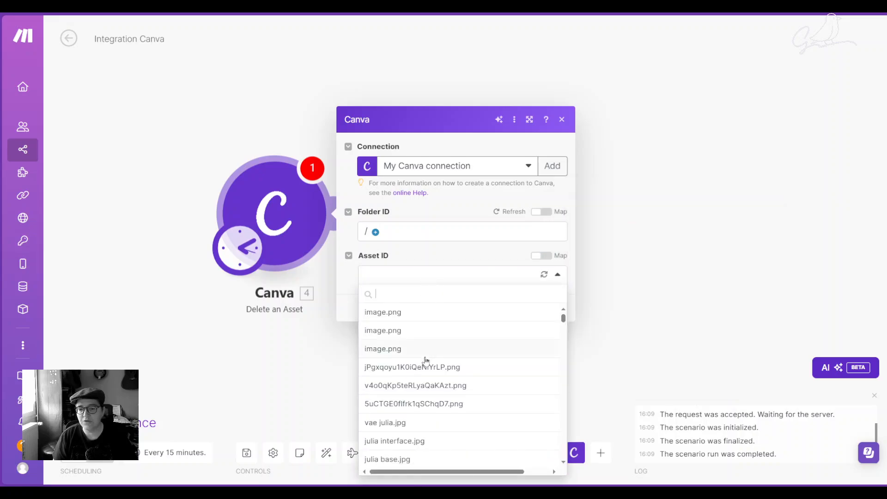
scroll(402, 362, down, 12)
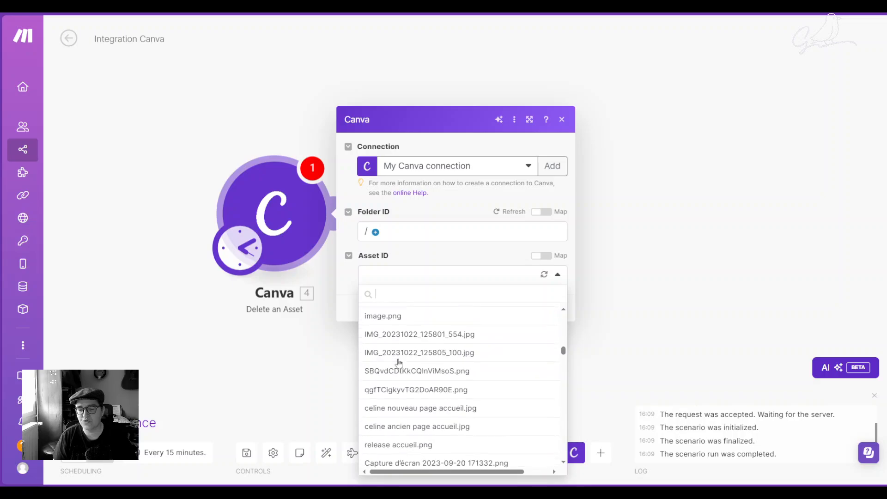
scroll(398, 363, down, 4)
click(456, 253)
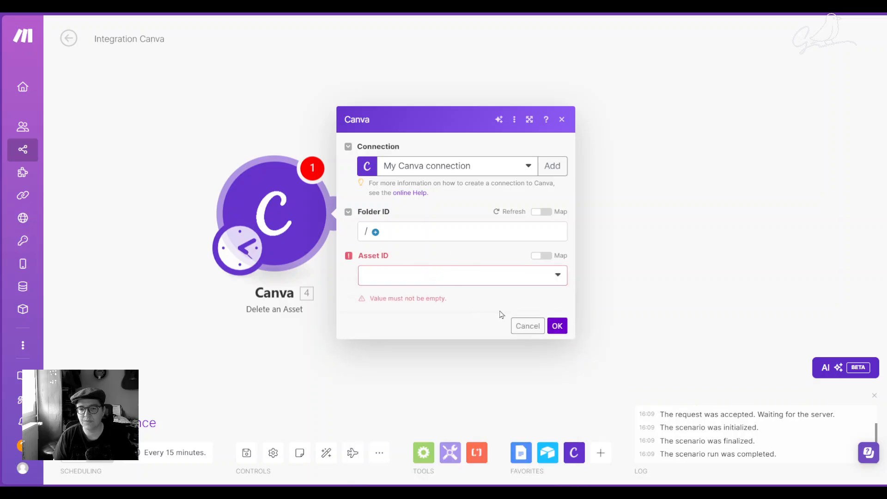
- Cancel the module settings and delete the Delete an Asset module from the scenario
click(520, 322)
right_click(242, 196)
click(301, 337)
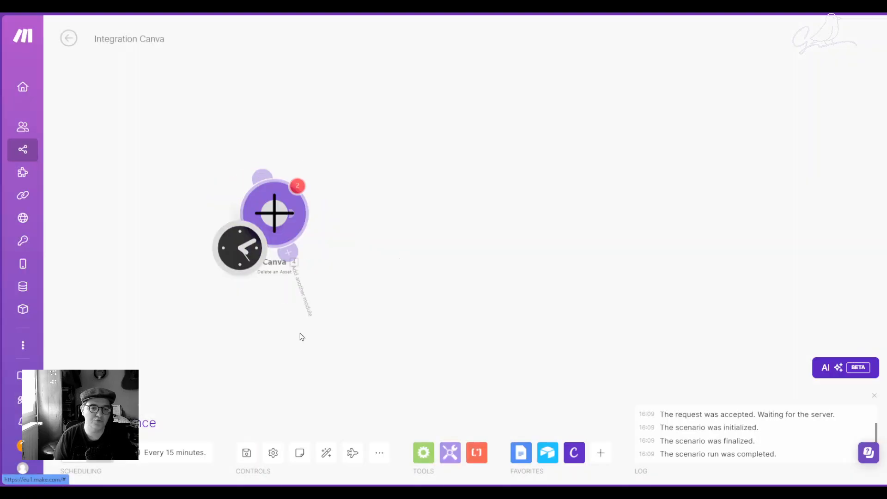
- Add a Canva List Folder Items (beta) module as the scenario's first module
click(322, 217)
click(423, 202)
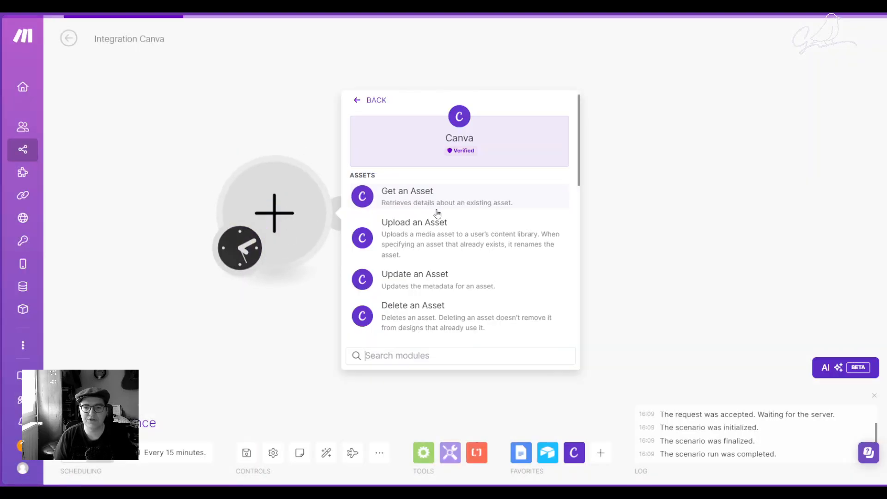
scroll(379, 206, down, 10)
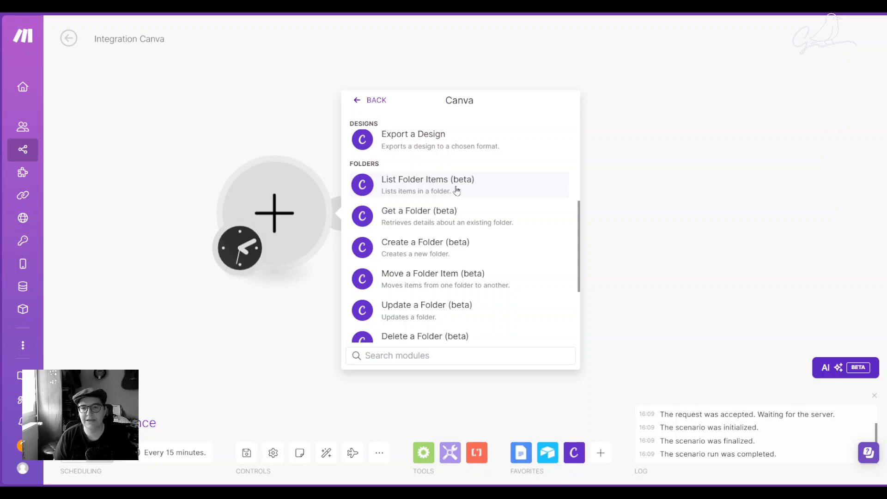
click(441, 191)
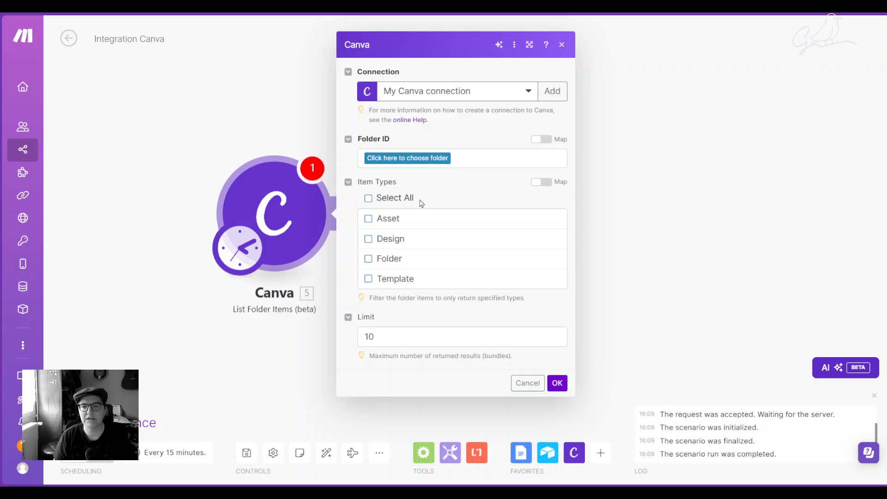
- Set the List Folder Items module to the LOGOS folder, select all item types and save the settings
click(368, 219)
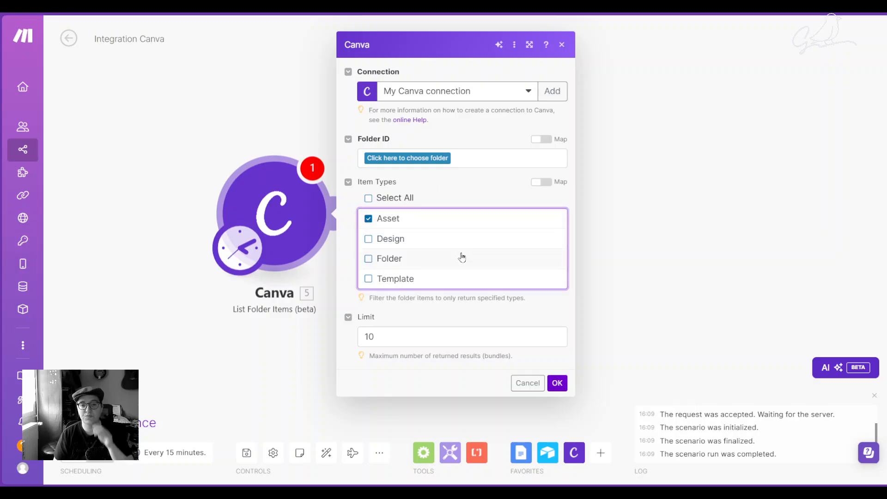
click(408, 157)
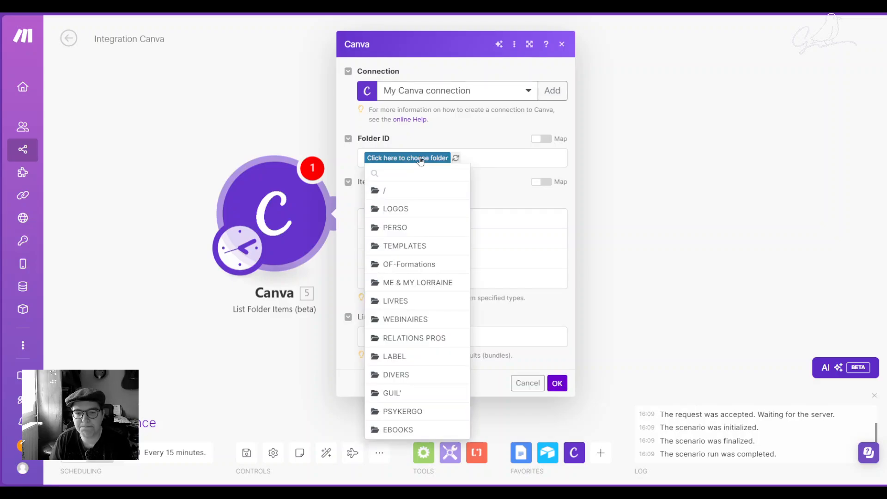
click(397, 208)
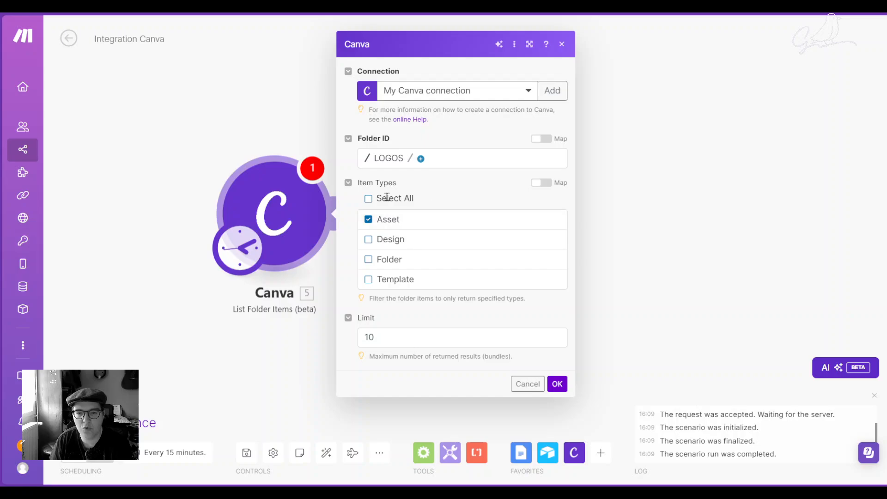
click(369, 199)
click(556, 383)
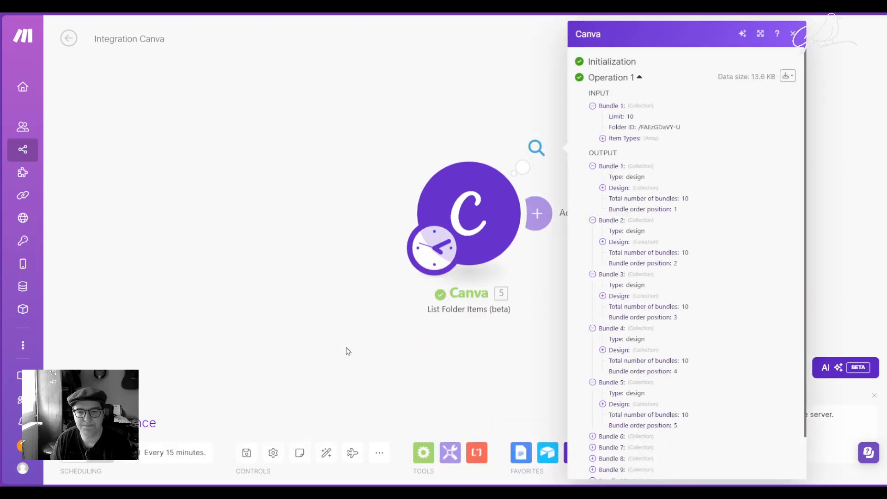
- Expand the Design details of output Bundle 1 and check its Thumbnail and urls entries
click(603, 187)
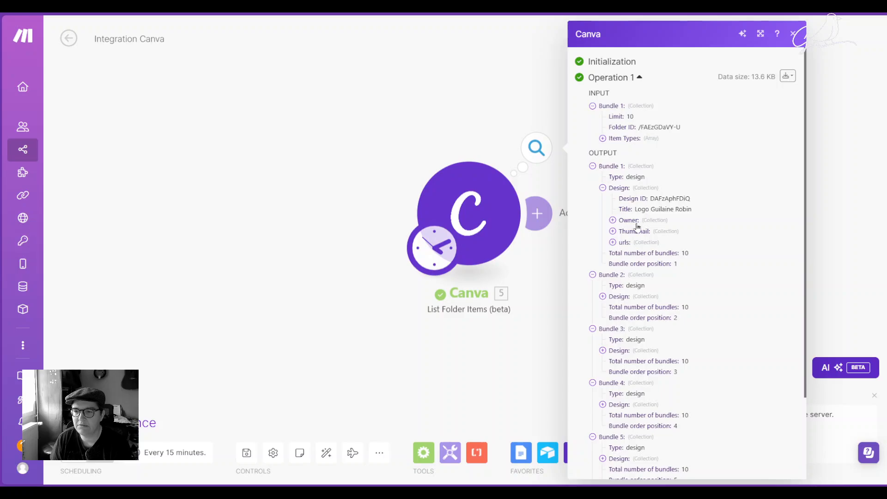
click(612, 231)
click(612, 231)
click(612, 232)
click(614, 231)
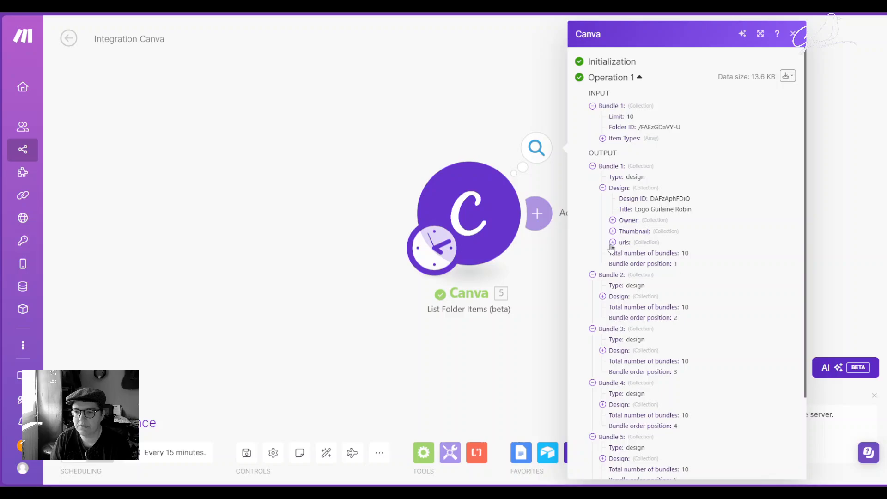
click(611, 244)
click(612, 243)
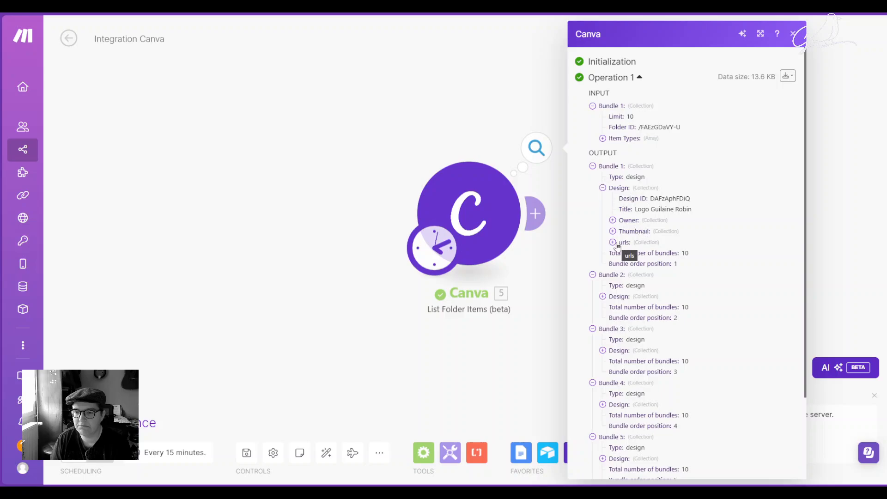
- Expand output Bundle 6 and check its asset's Thumbnail, Import Status and Tags details
scroll(615, 245, down, 3)
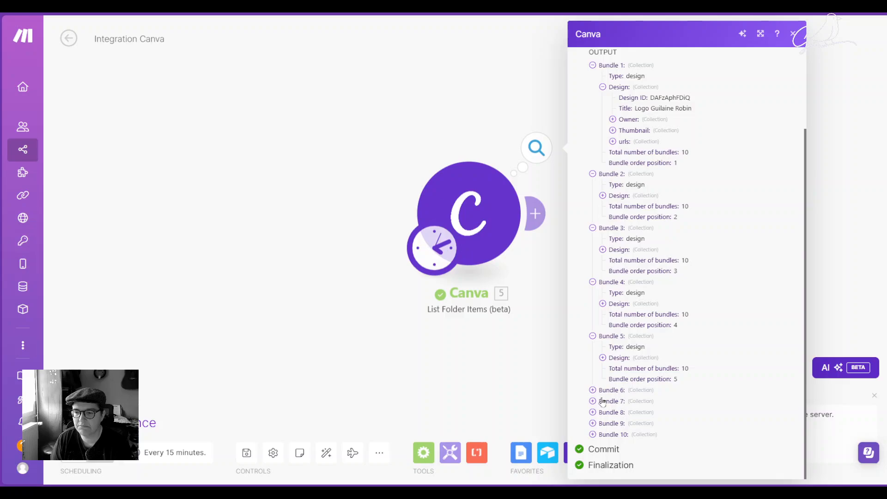
click(592, 390)
scroll(593, 395, down, 2)
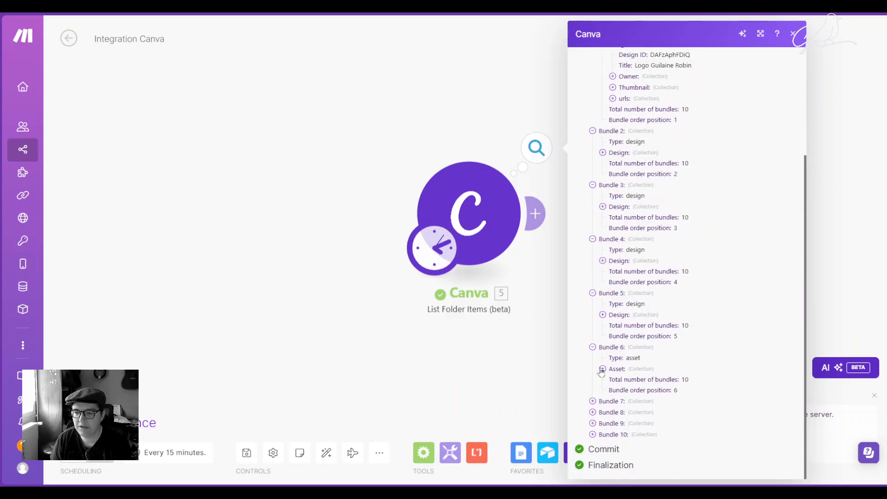
click(602, 368)
scroll(655, 317, down, 2)
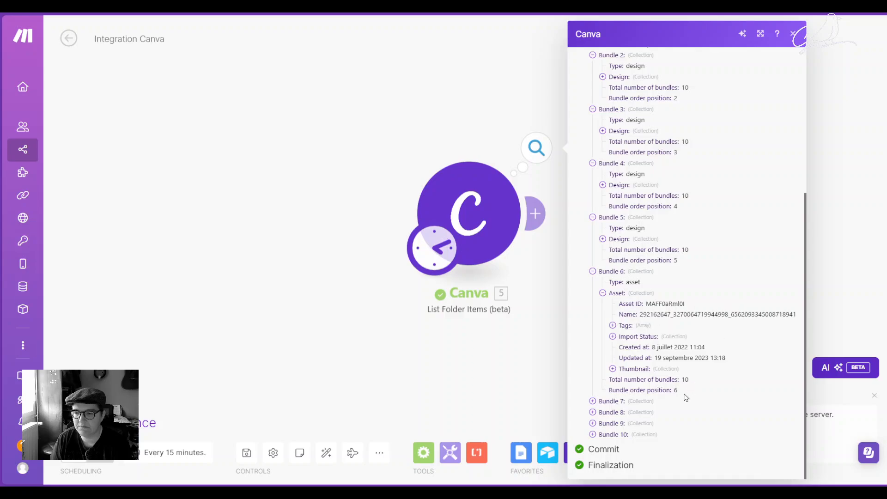
click(612, 369)
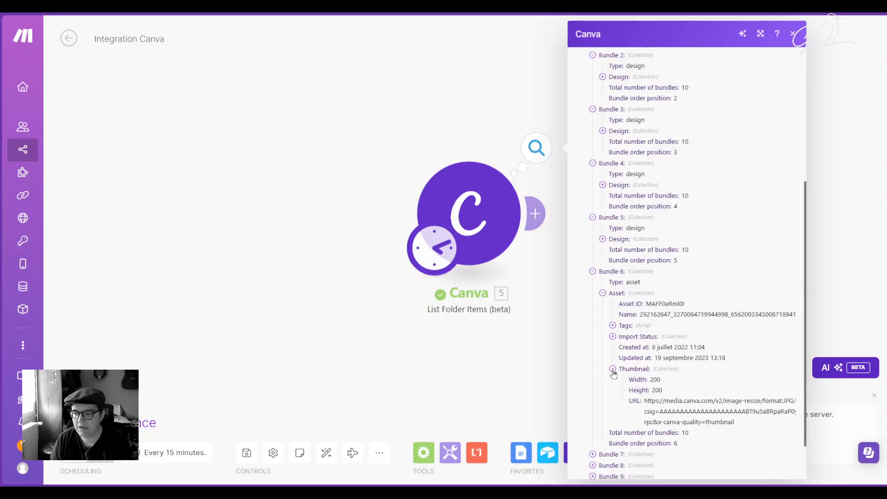
click(613, 338)
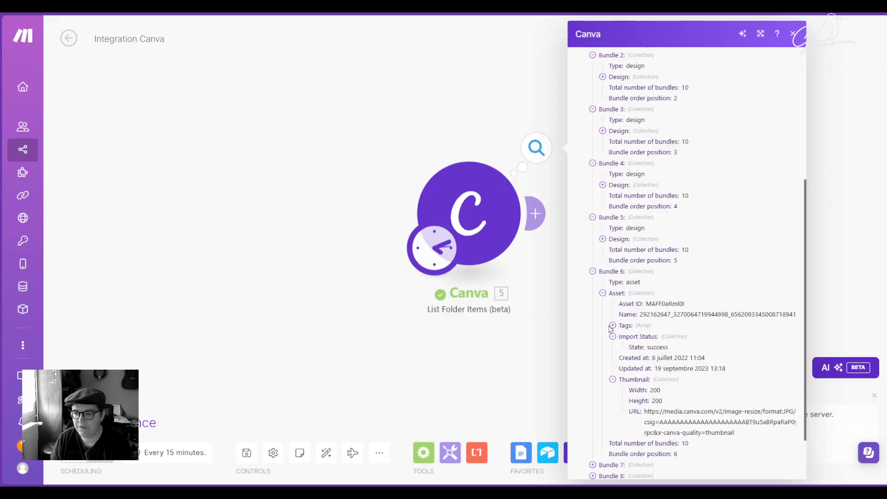
click(611, 326)
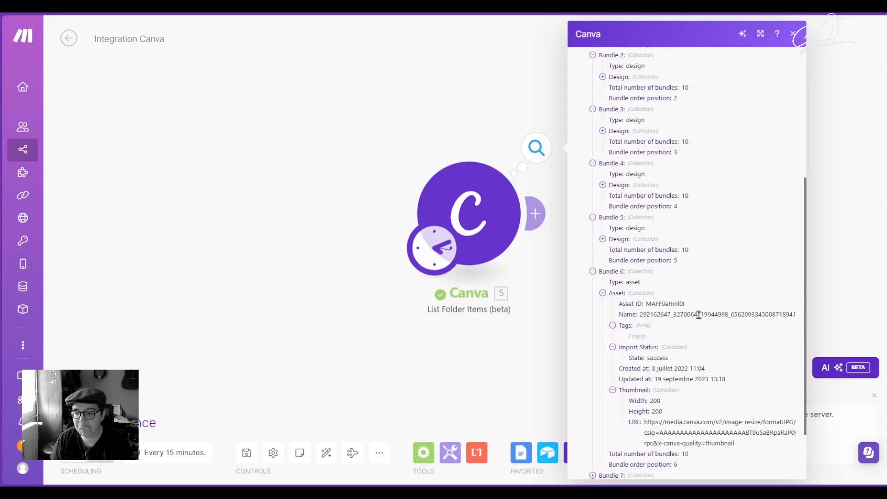
scroll(682, 303, down, 2)
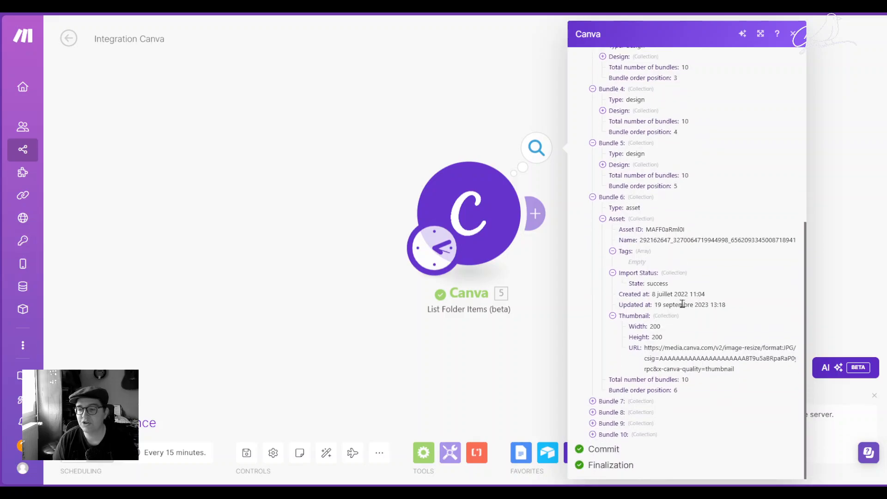
- Close the output details and delete the List Folder Items (beta) module from the scenario
click(494, 132)
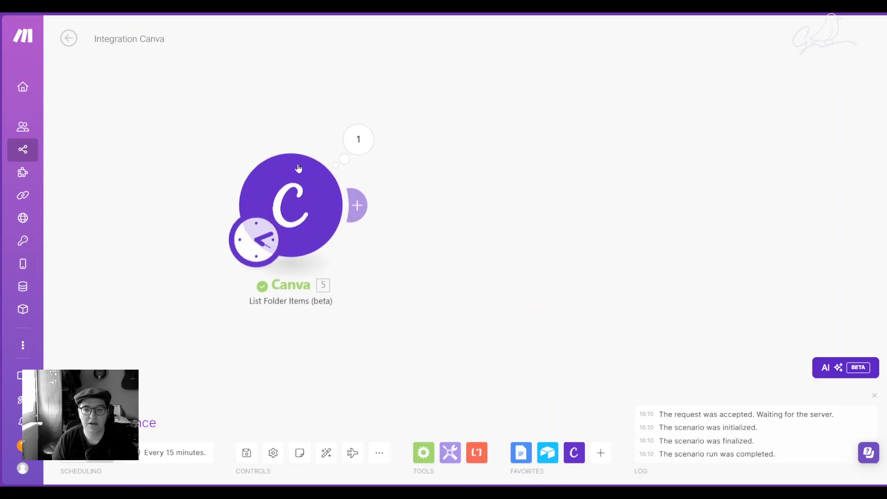
click(295, 186)
right_click(294, 186)
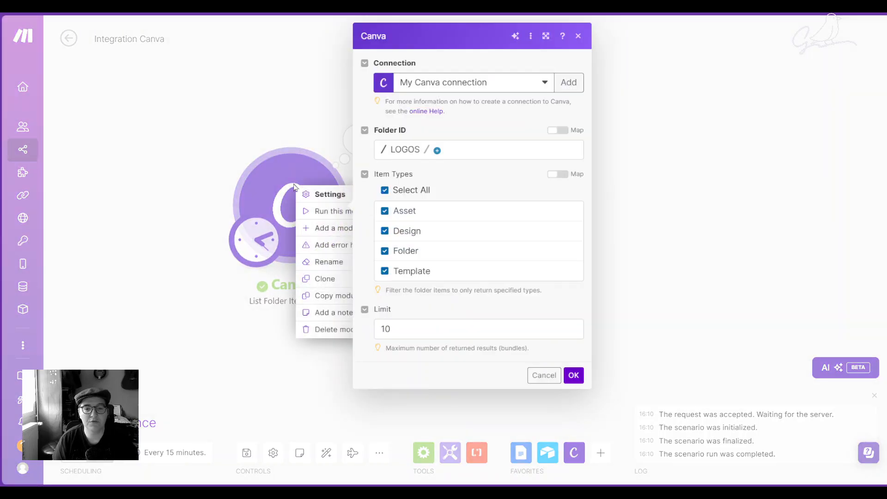
click(325, 329)
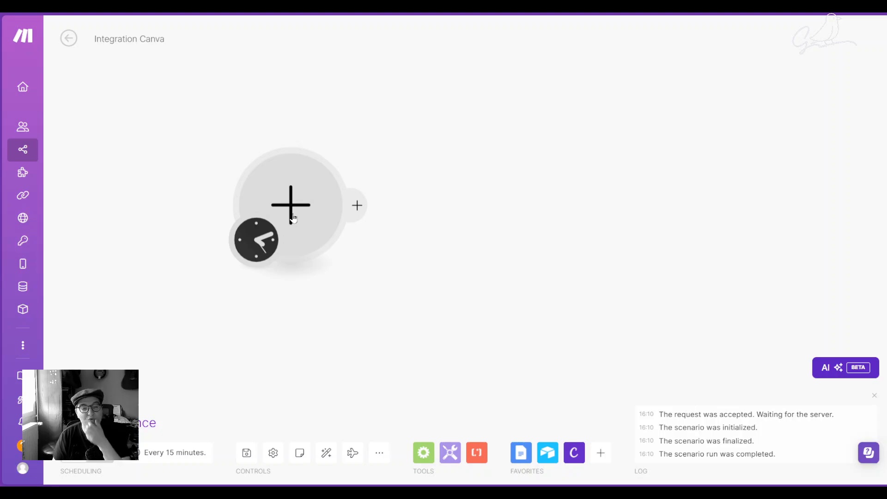
- Add a Canva Create a Design module as the scenario's first module
click(292, 217)
click(455, 185)
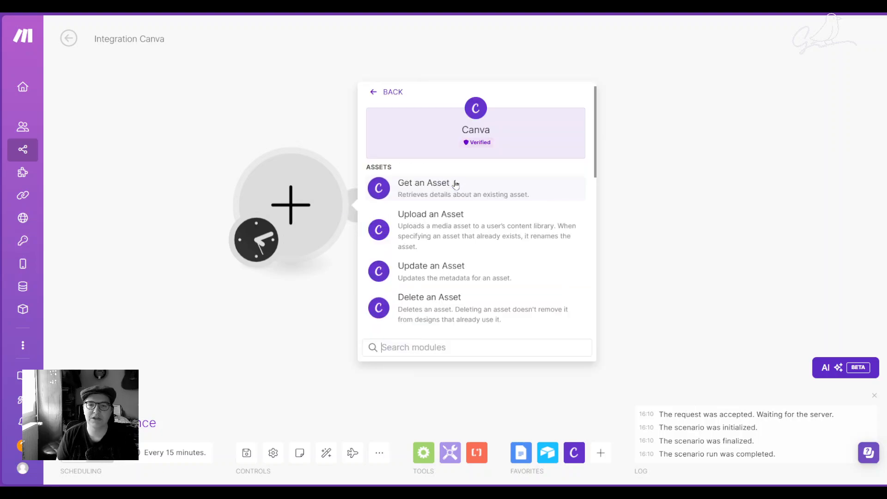
scroll(441, 206, down, 5)
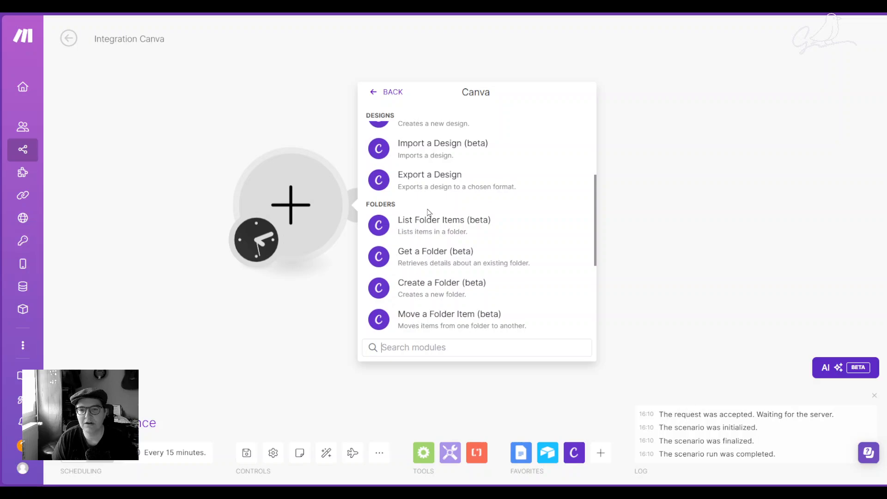
scroll(461, 211, up, 3)
scroll(483, 260, down, 1)
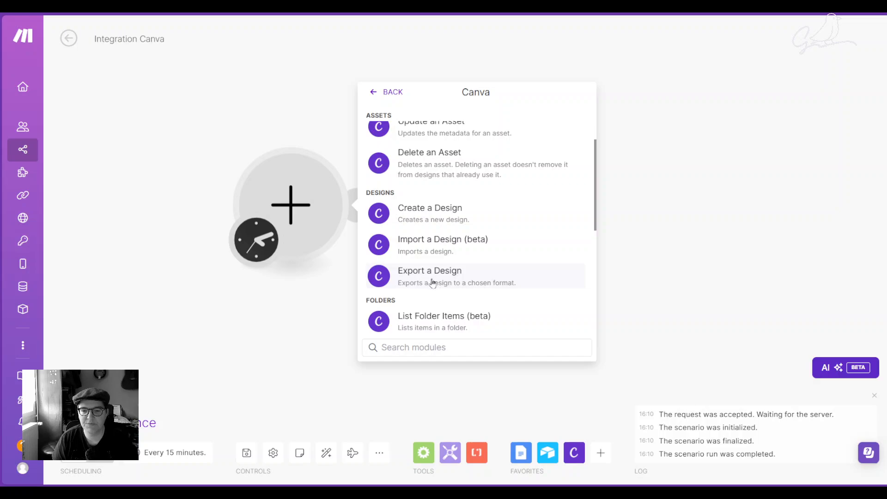
click(465, 217)
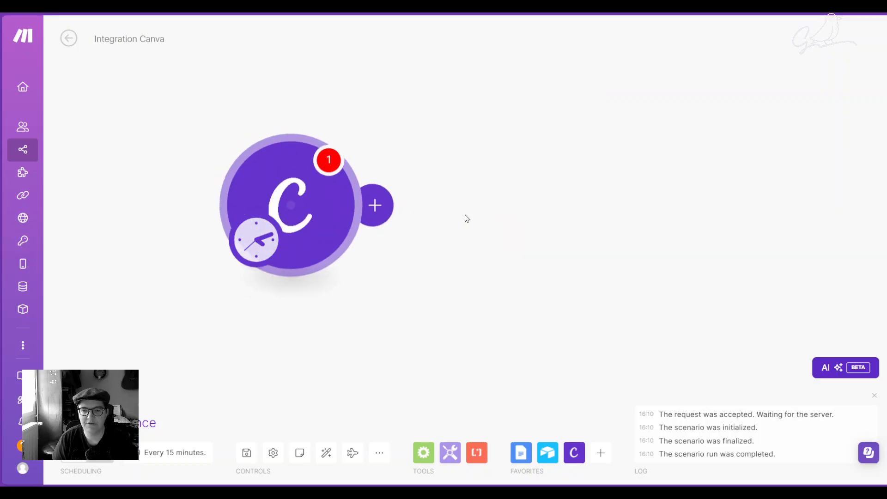
- Link the Create a Design module to My Canva connection and authorize the extended access
click(498, 207)
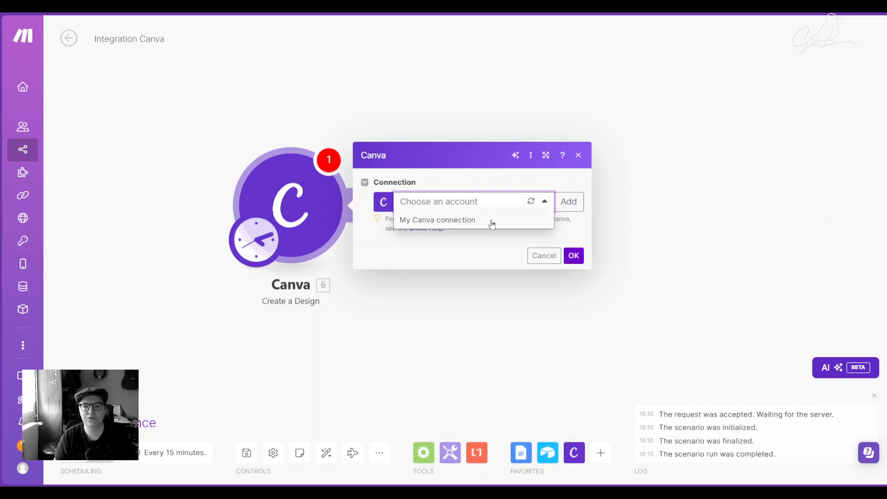
click(715, 239)
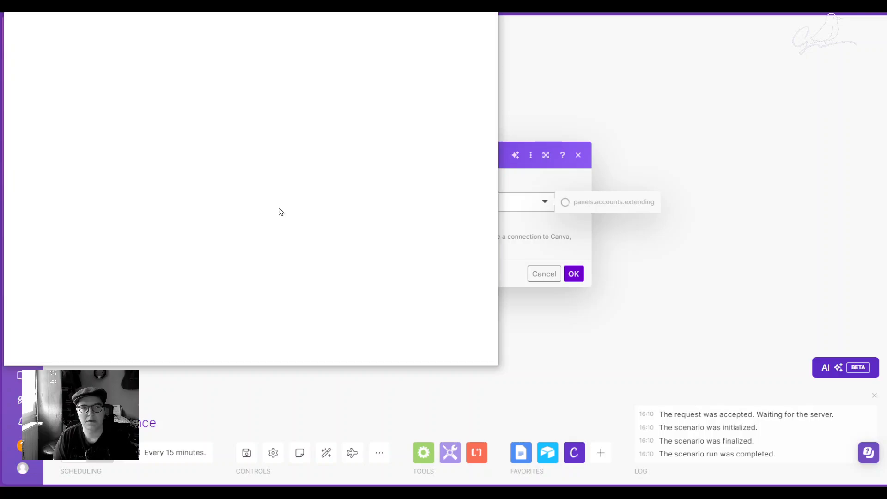
click(257, 263)
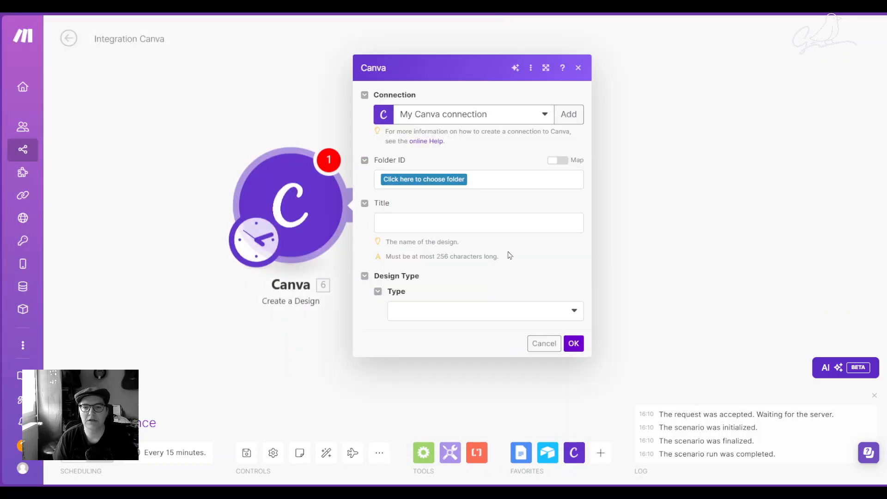
- Choose the LOGOS folder and the asset MUSICIEN DIY (2).png for the new design
click(441, 180)
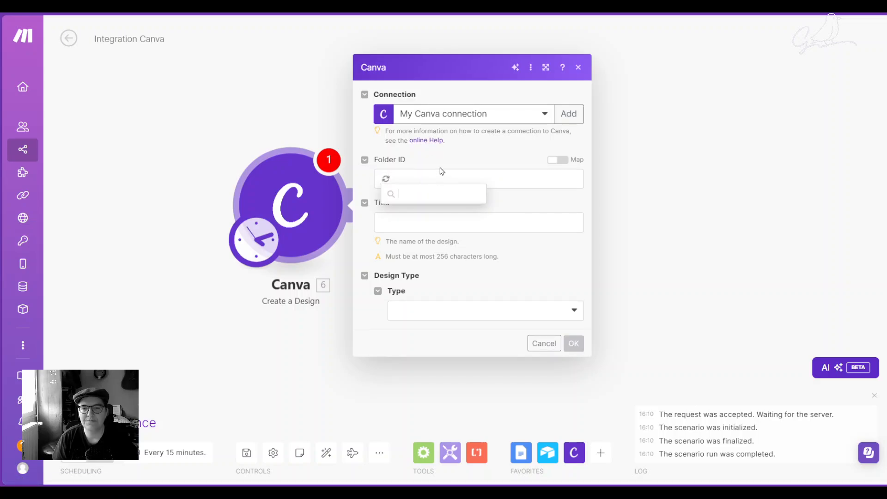
click(426, 226)
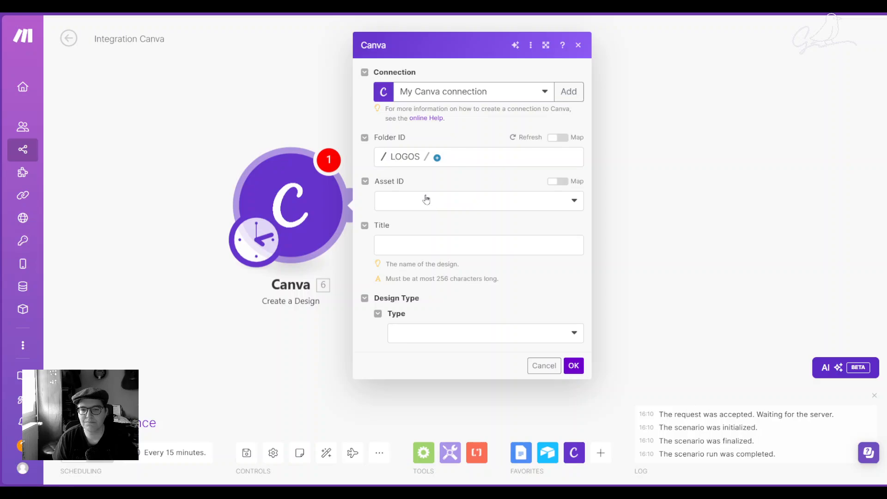
click(454, 200)
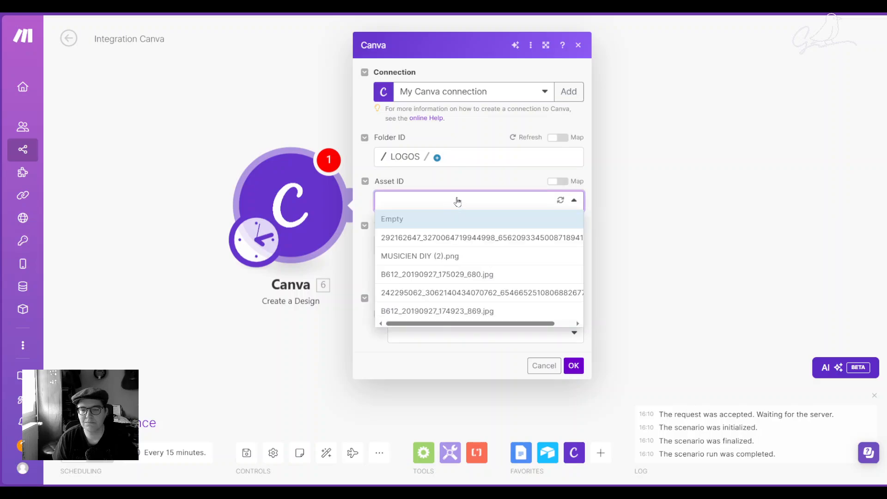
click(457, 201)
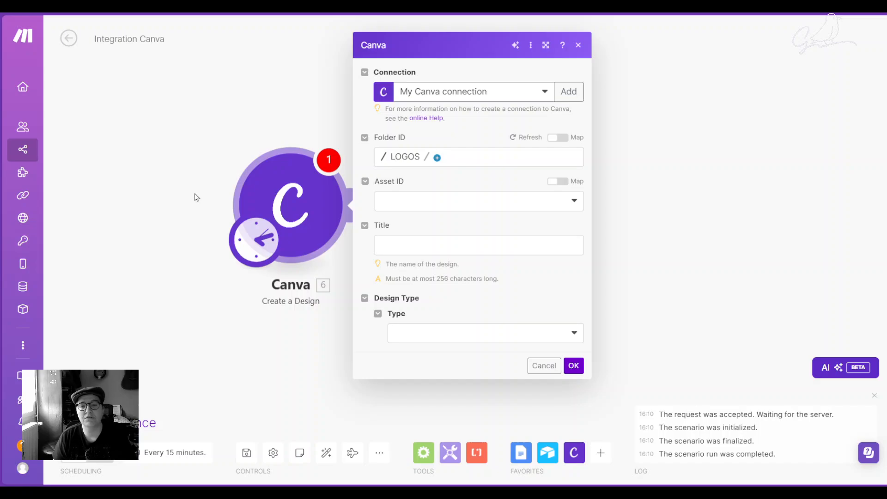
click(460, 199)
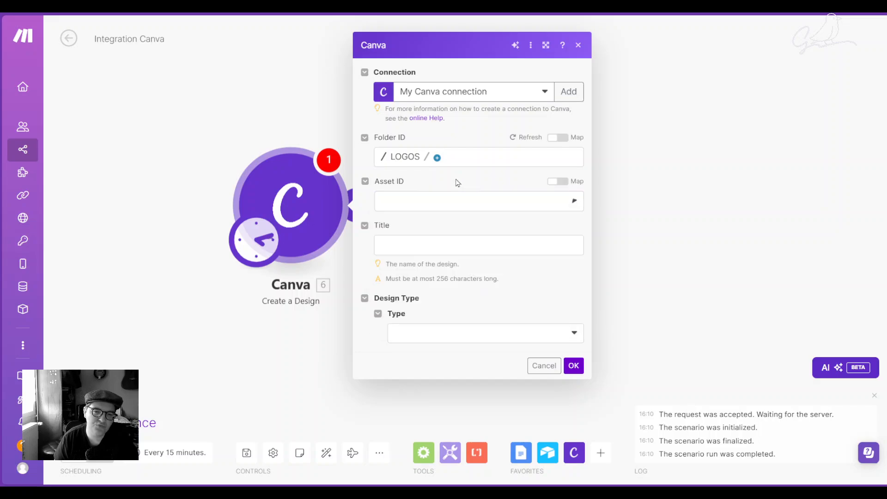
click(459, 182)
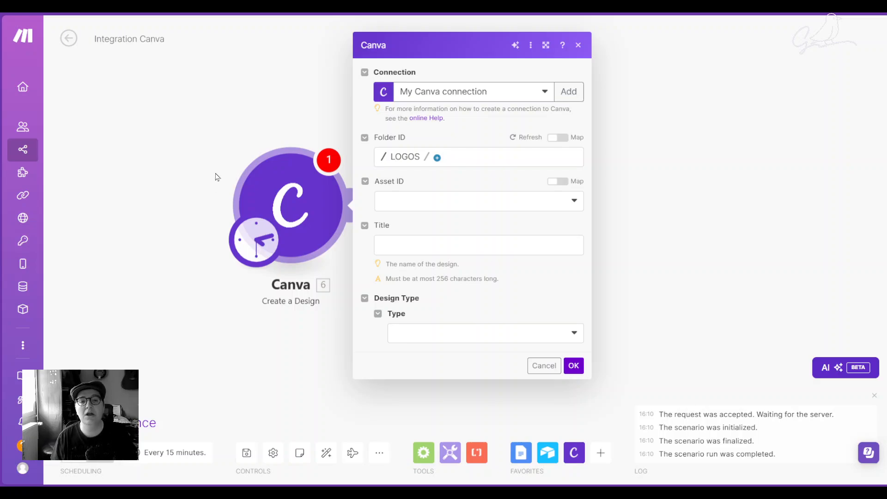
click(467, 199)
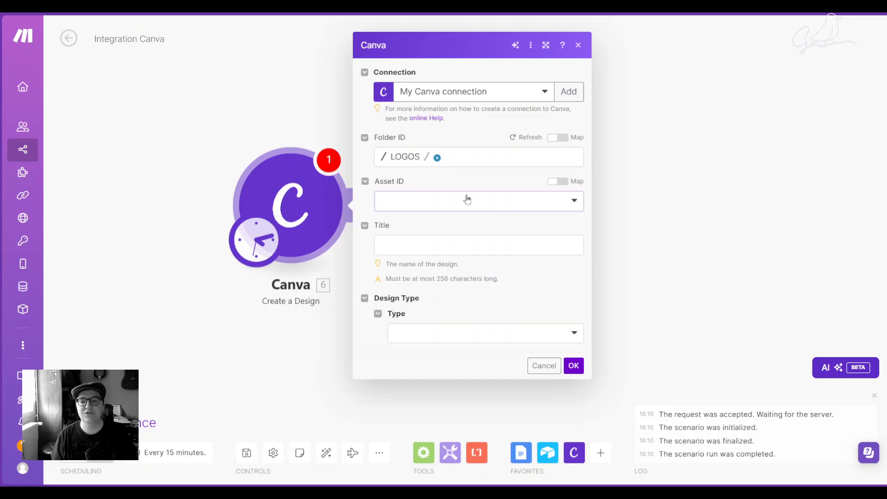
click(447, 256)
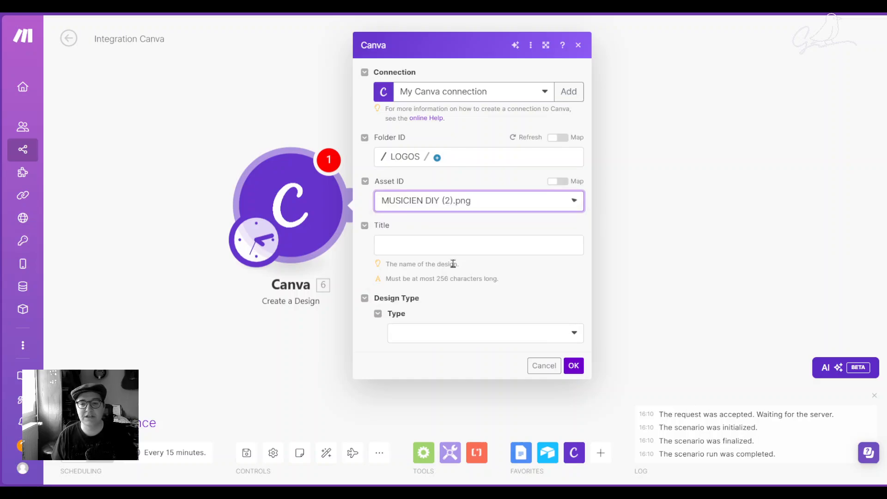
- Give the new design the title "Voici mon logo"
click(424, 249)
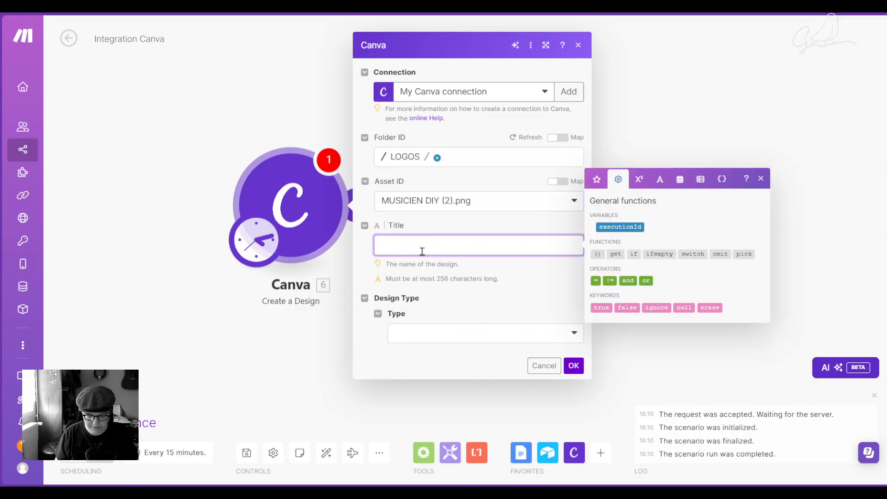
text(Voici mon)
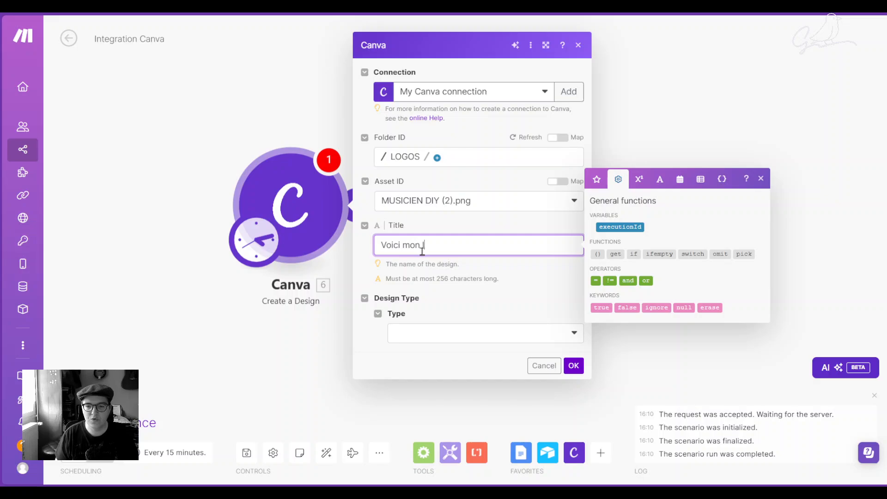
text( loho)
key(BackSpace)
key(BackSpace)
text(go)
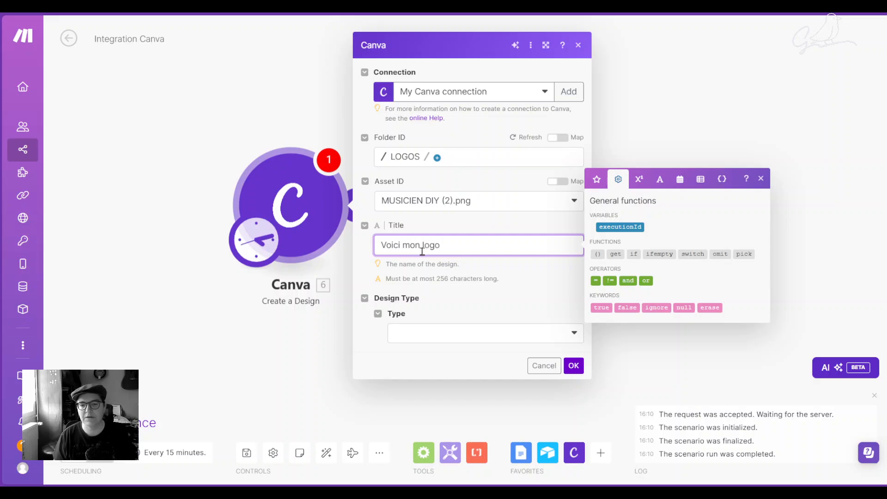
click(432, 279)
- Set the design type to Preset and open the choice of preset names
click(495, 330)
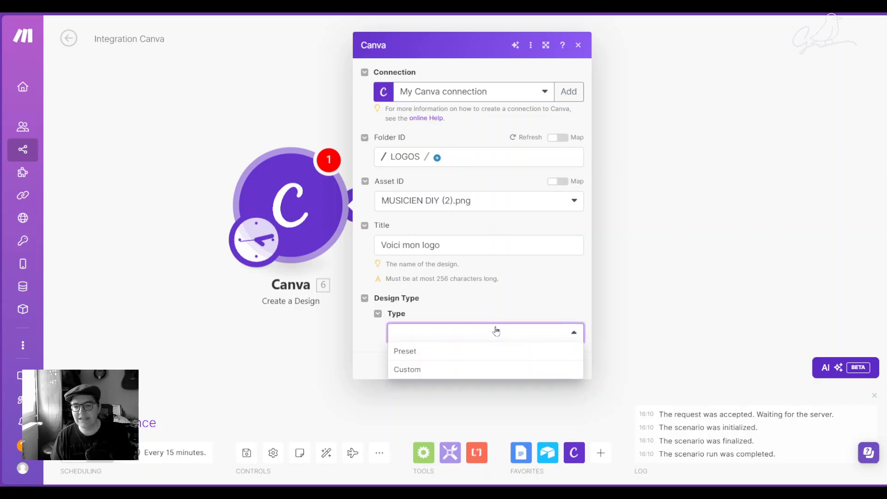
click(447, 352)
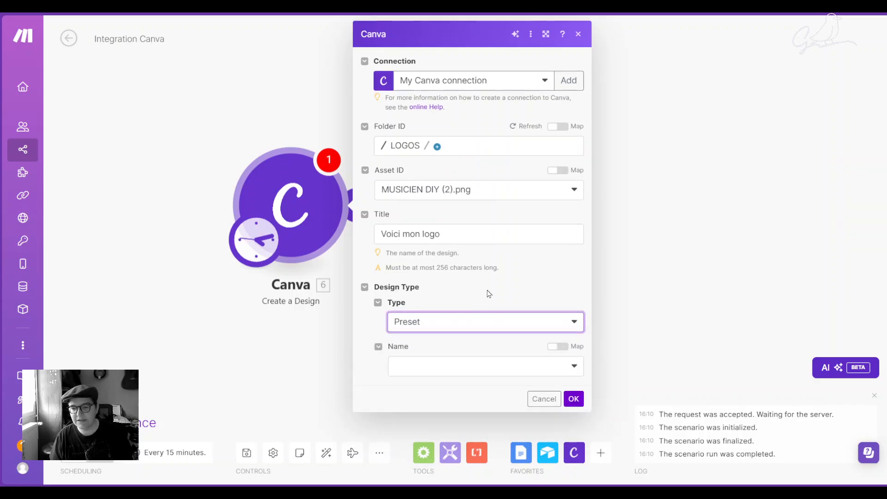
click(491, 369)
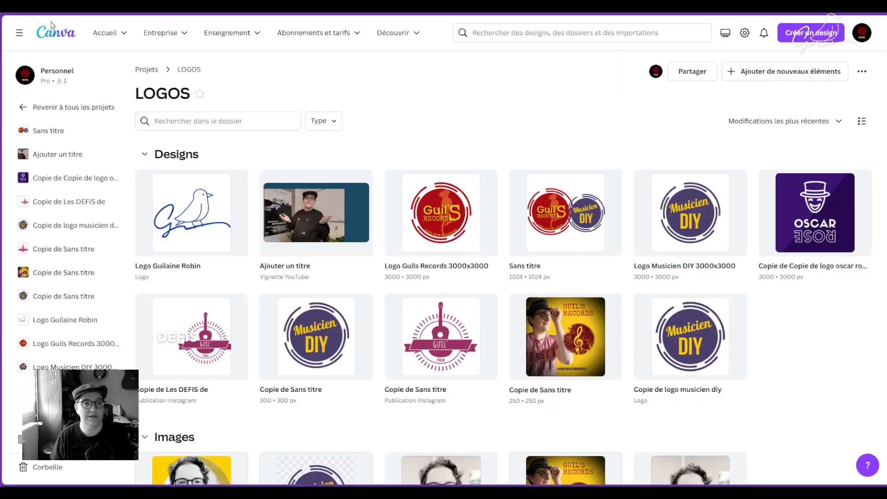
- Switch to the Canva home page and look through the Canva Docs, Tableau blanc and Présentations design categories
click(101, 35)
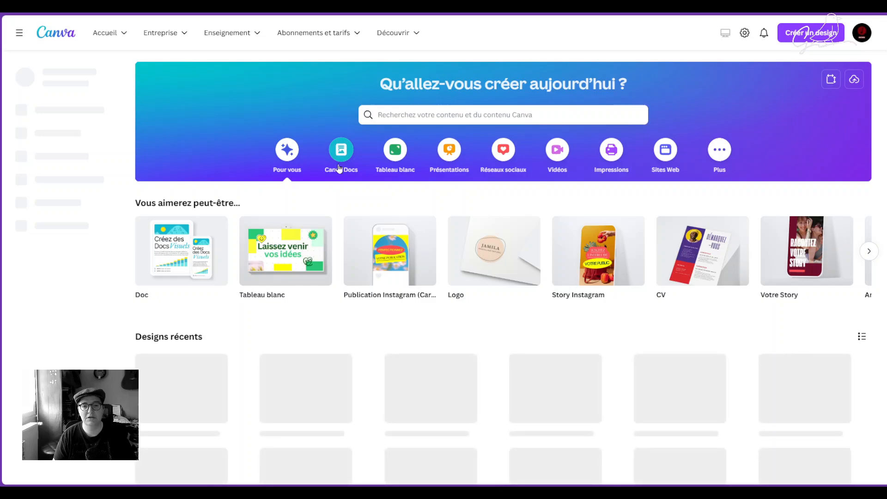
click(340, 153)
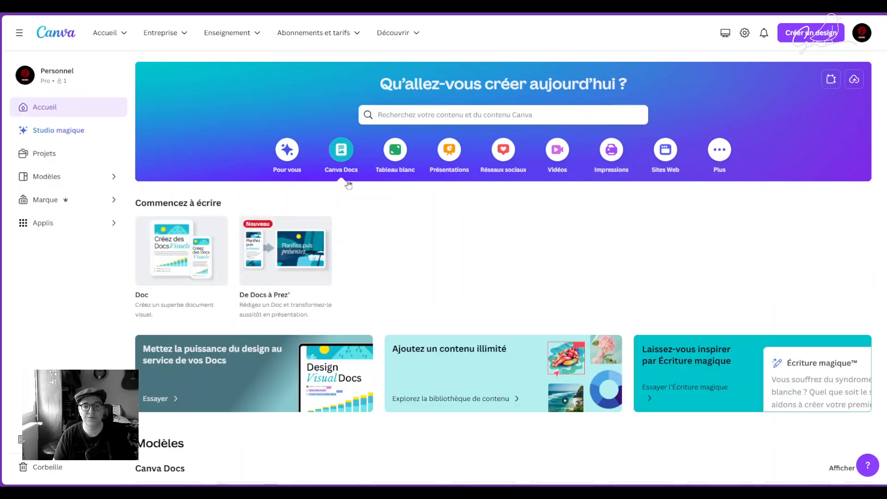
scroll(377, 250, down, 3)
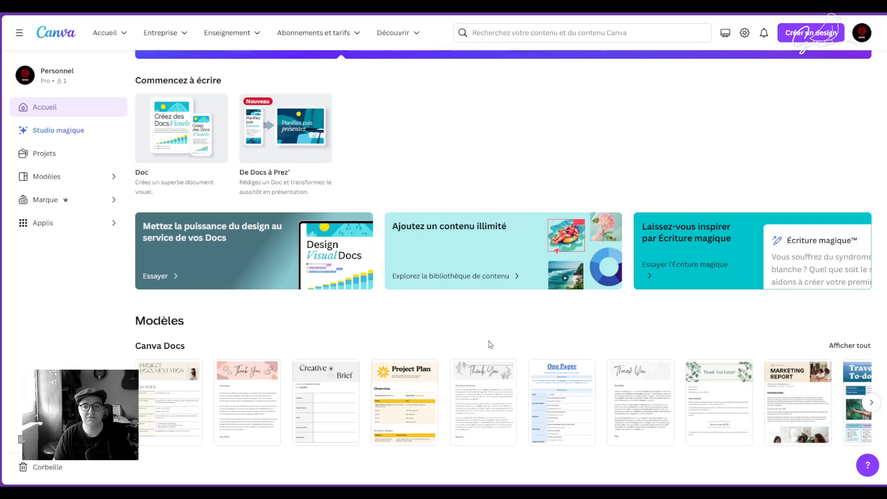
scroll(456, 329, up, 1)
scroll(457, 329, up, 2)
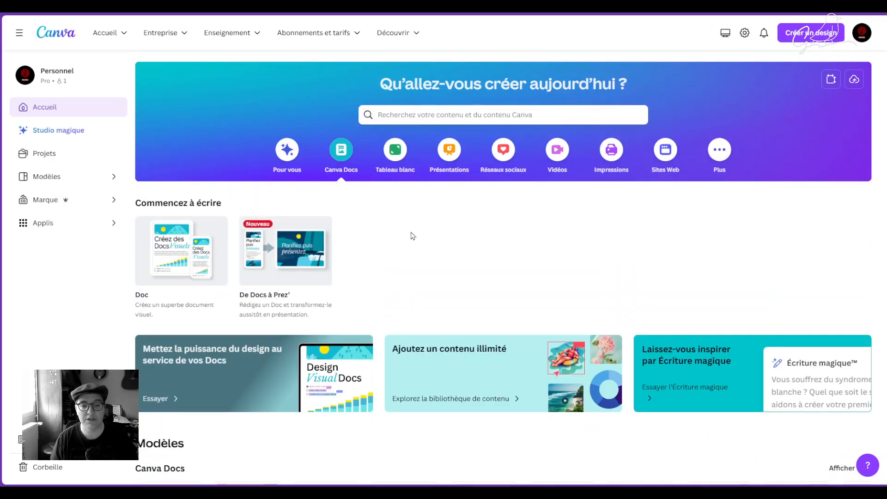
click(396, 164)
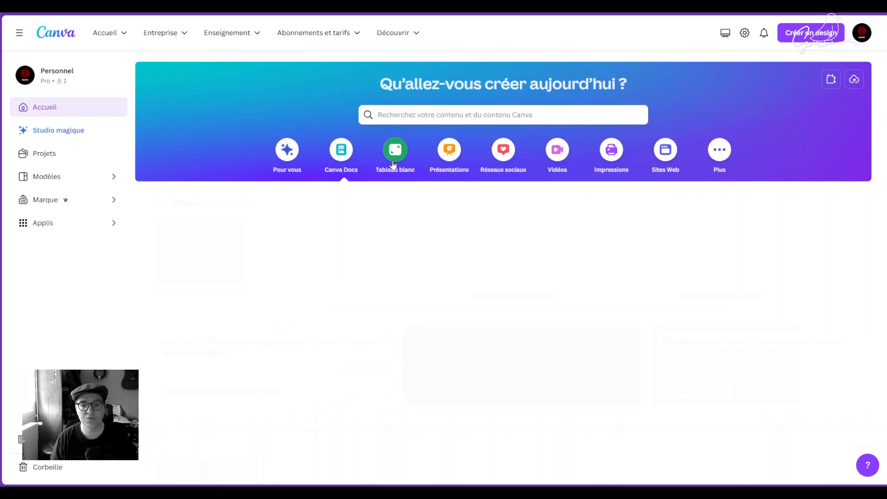
click(422, 159)
scroll(376, 198, down, 8)
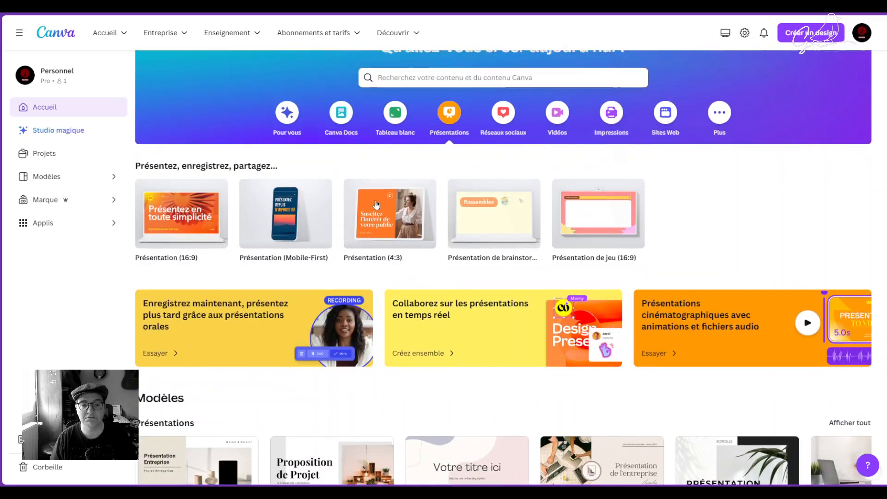
scroll(376, 203, up, 6)
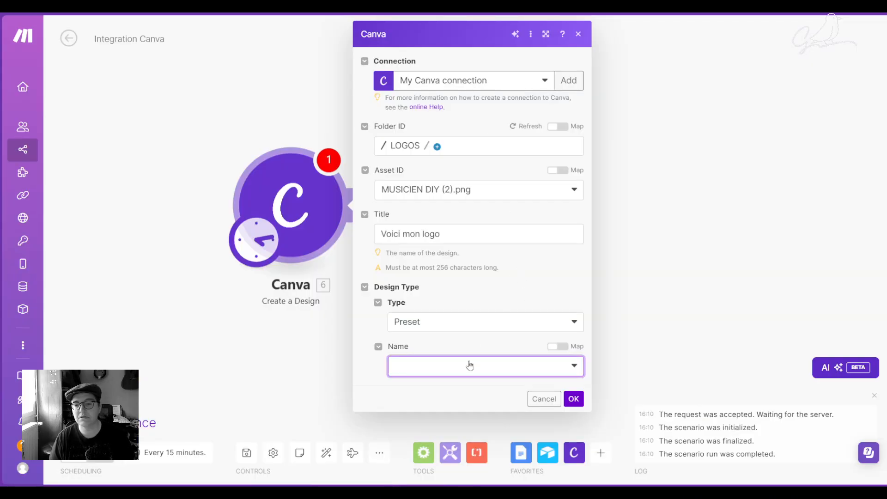
- Return to the Make scenario, review the preset names and change the design type to Custom
click(469, 365)
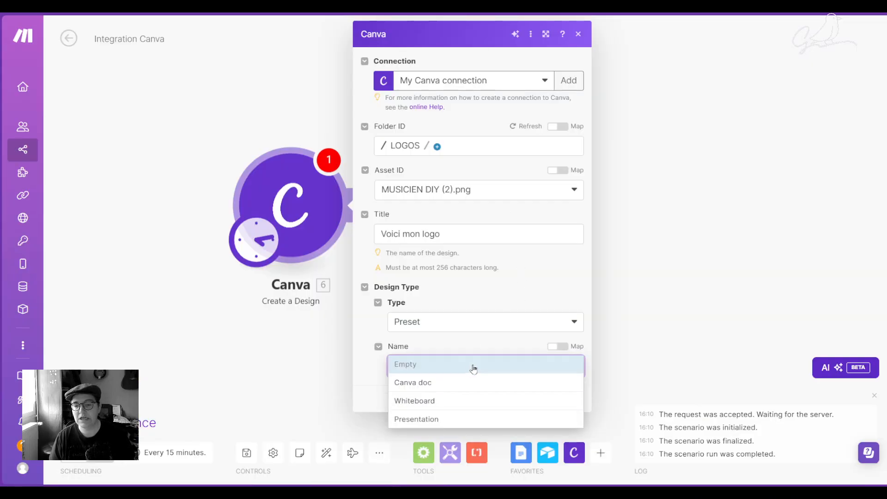
click(370, 350)
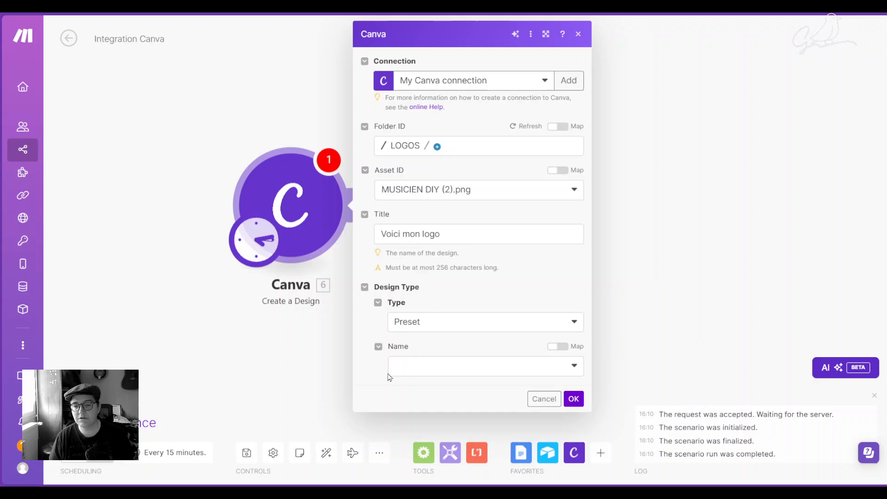
click(434, 323)
click(435, 360)
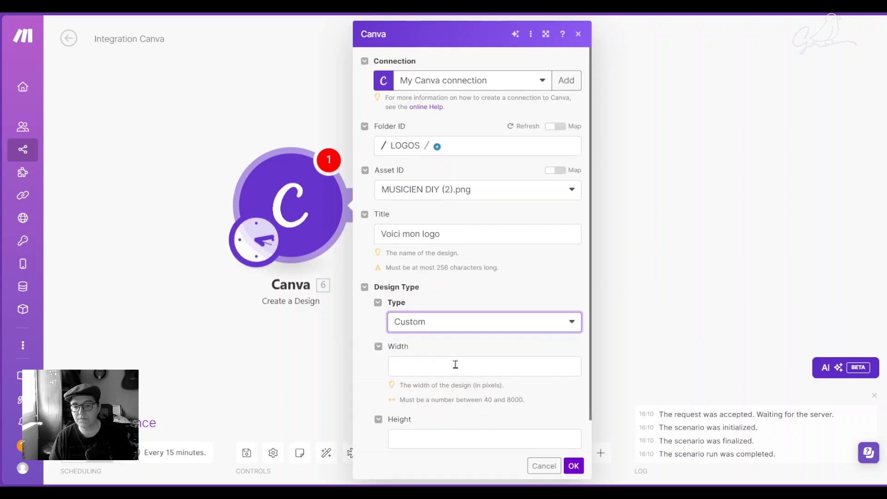
scroll(460, 363, down, 1)
click(497, 319)
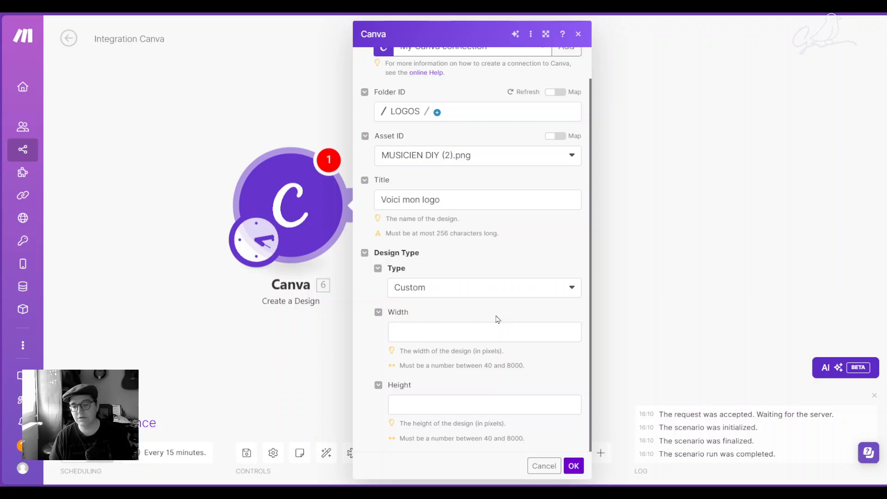
- Set the custom design's width and height to 400 pixels and save the Create a Design settings
click(493, 338)
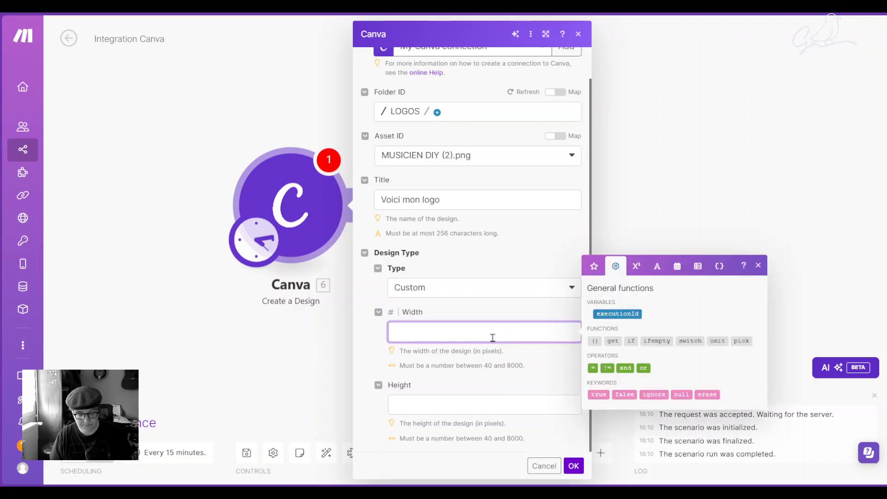
text(4)
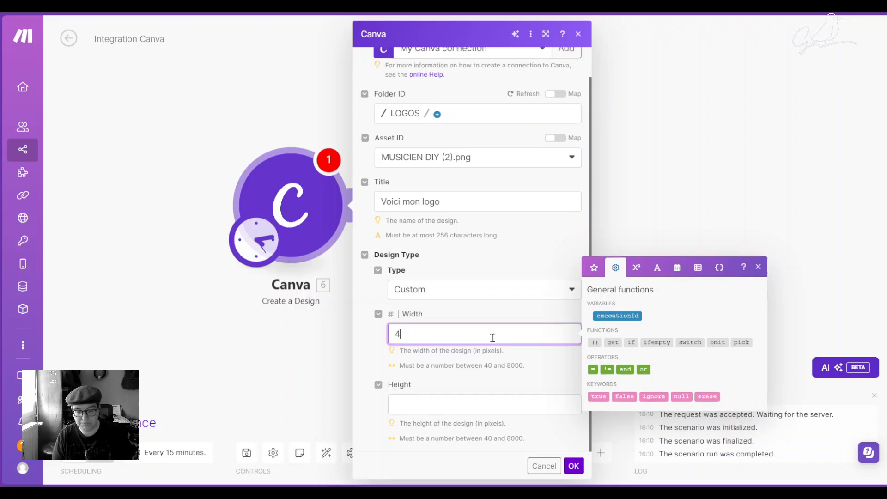
text(00)
key(Tab)
text(40)
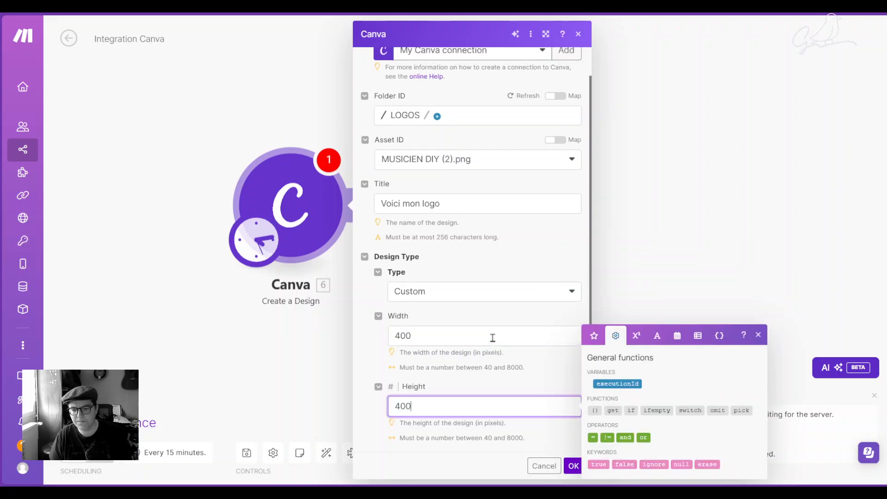
click(558, 375)
click(565, 462)
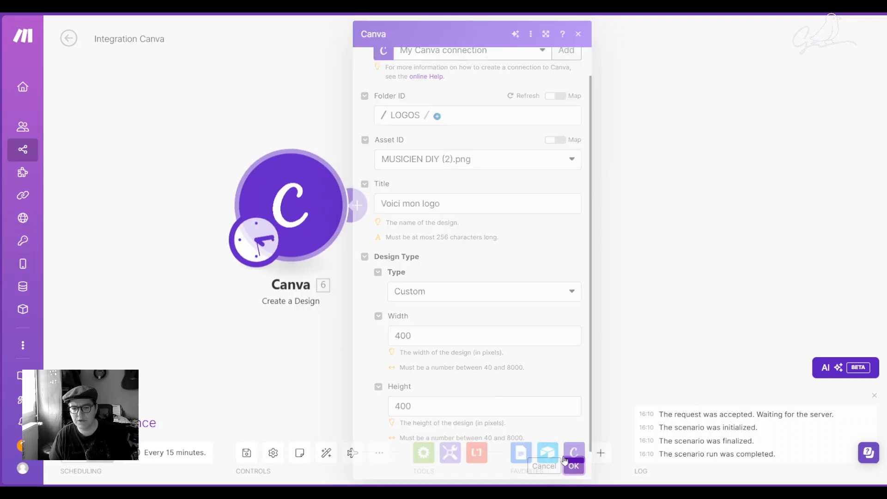
- Run the scenario once, then switch to the Canva home page and refresh it to look for the new design
click(80, 422)
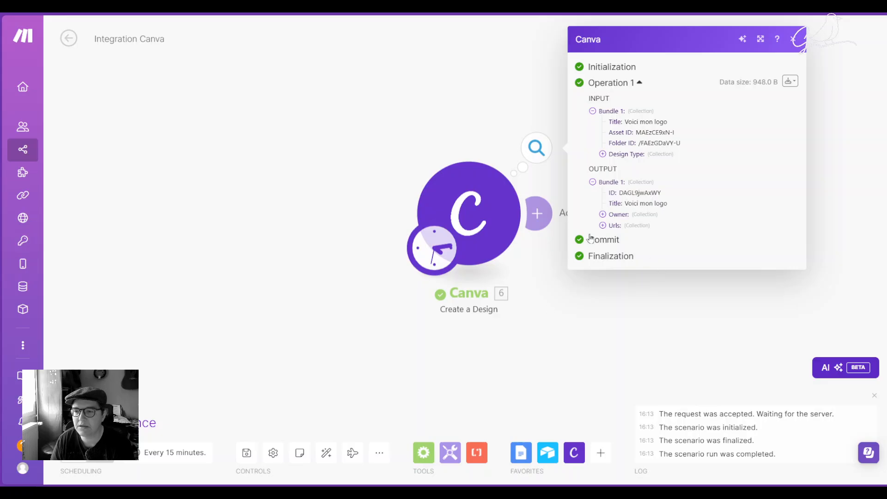
click(400, 7)
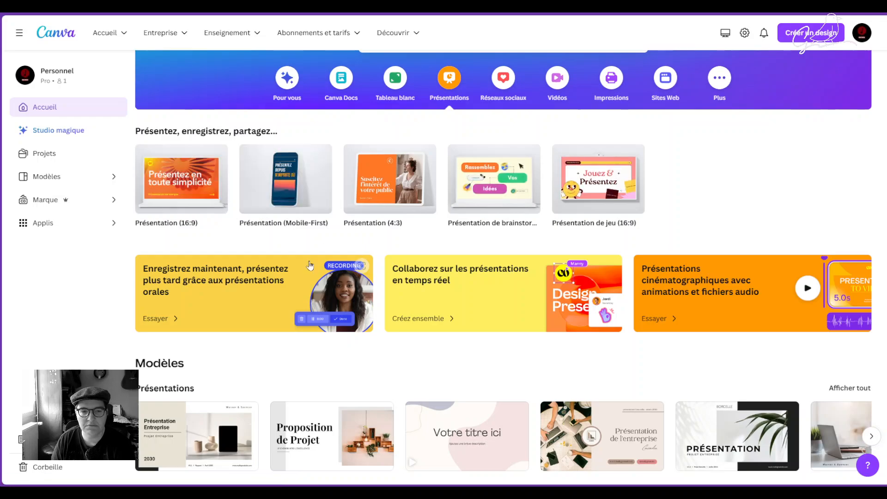
scroll(290, 261, down, 5)
scroll(299, 203, up, 6)
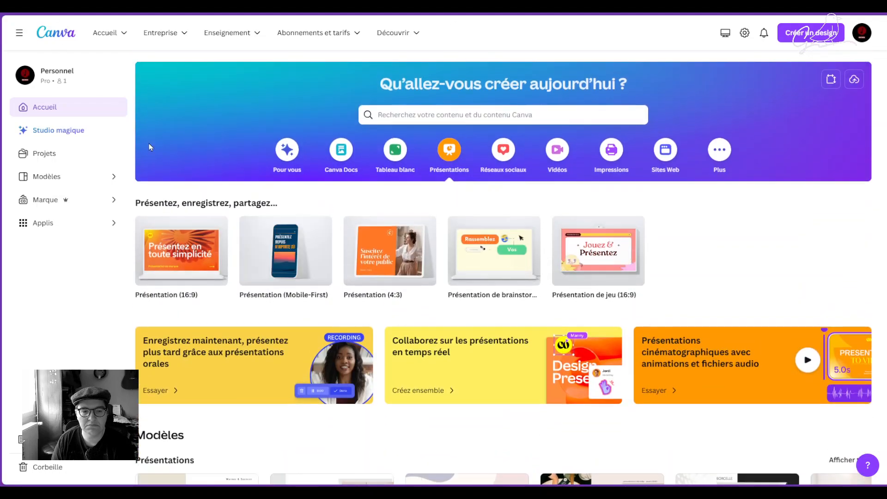
key(F5)
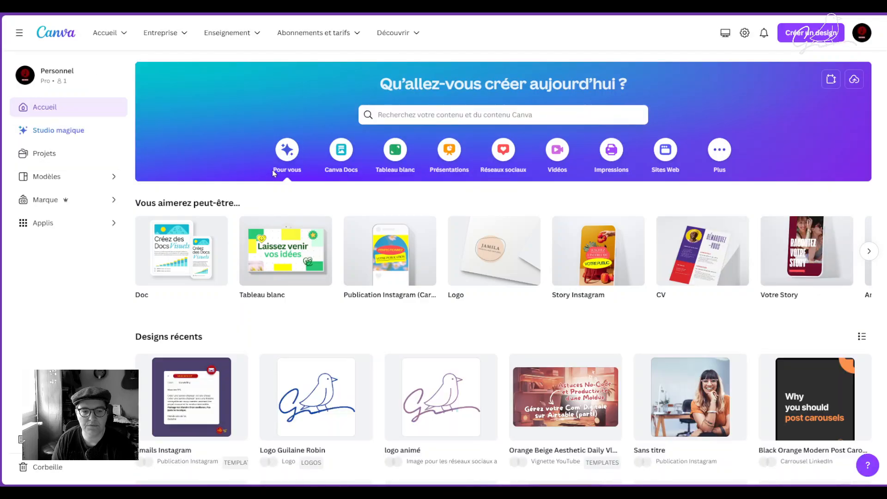
scroll(273, 169, down, 3)
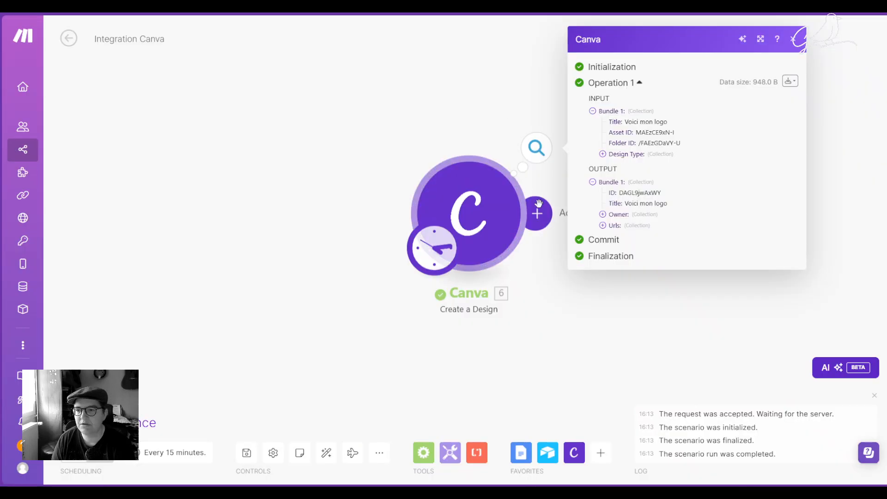
- Expand the Owner and Urls collections in the run output in Make and open the copied Edit Url in a new browser tab
click(602, 216)
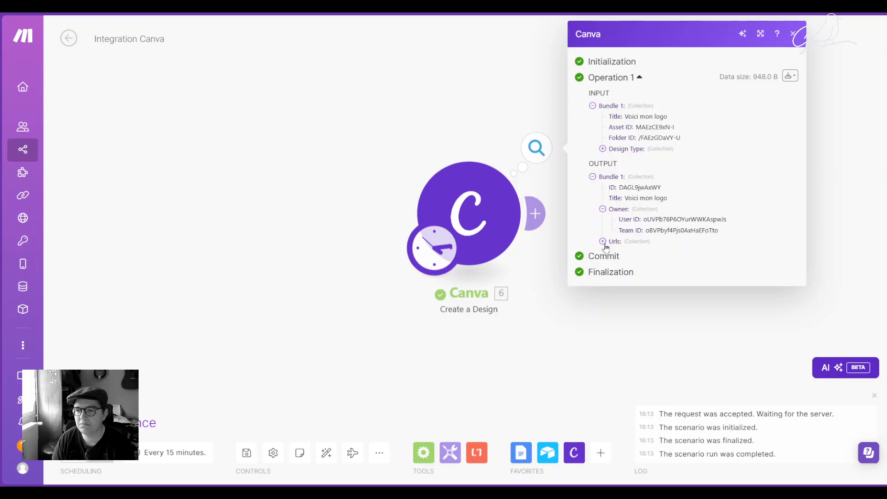
click(602, 241)
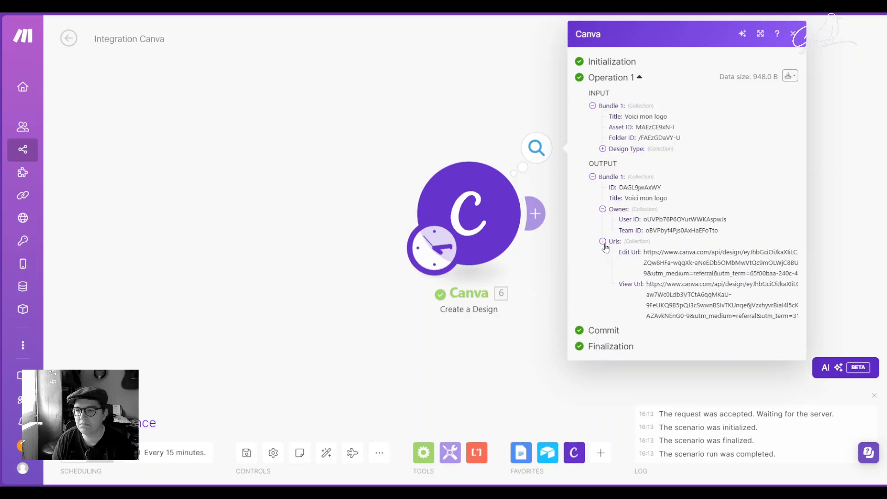
triple_click(680, 260)
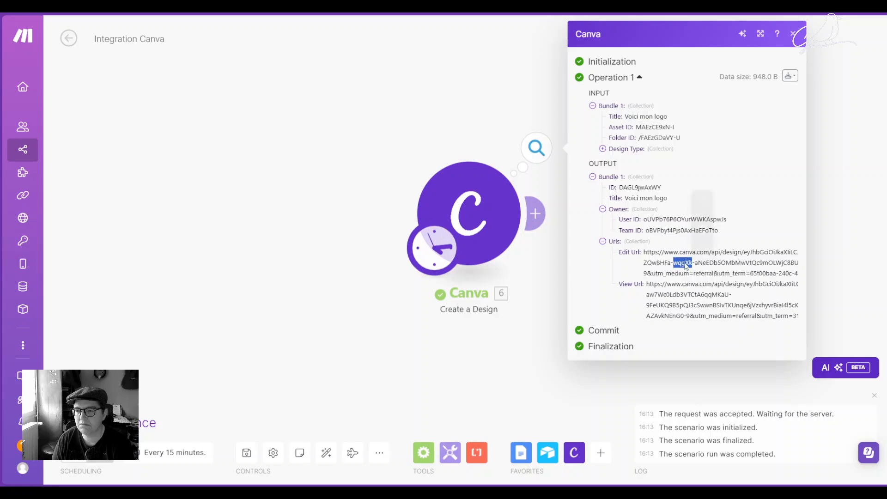
key(ctrl+c)
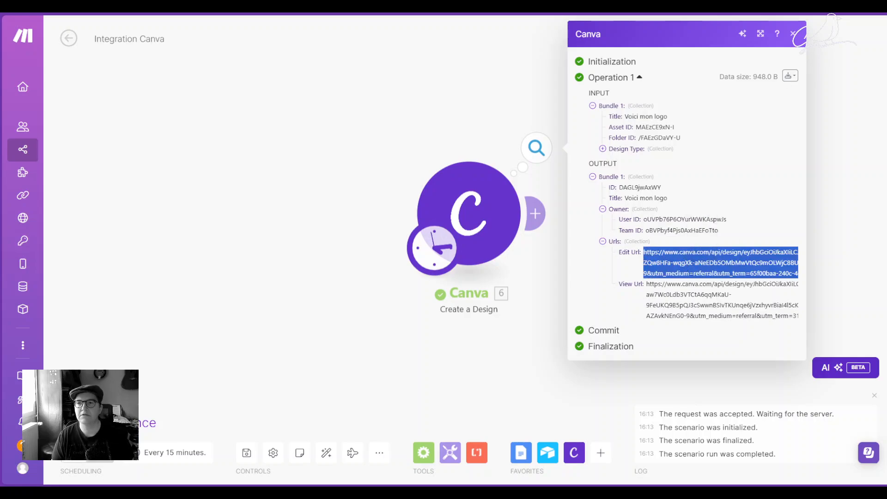
key(ctrl+t)
key(ctrl+v)
key(Return)
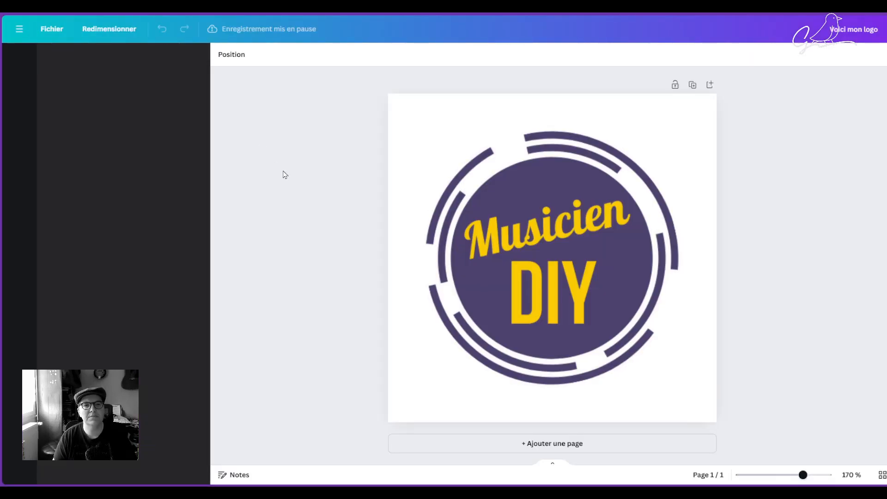
- Select the logo image in the Canva design and review the Redimensionner options
click(420, 116)
click(127, 30)
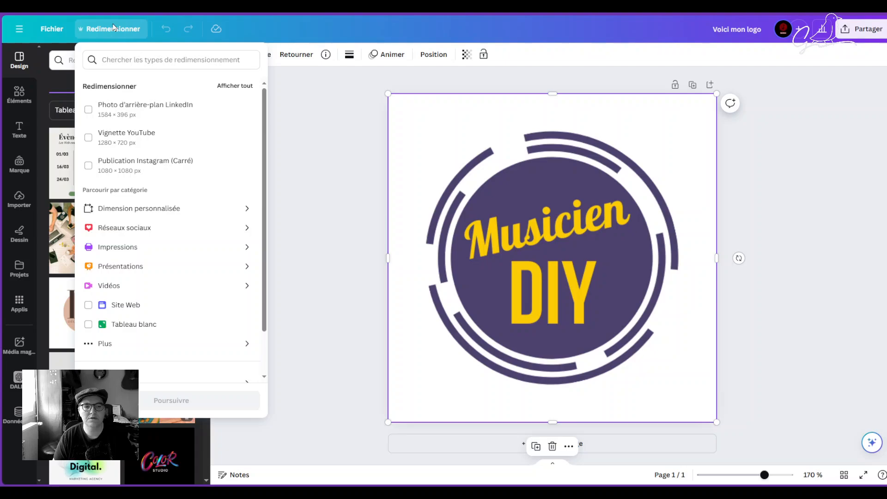
click(113, 28)
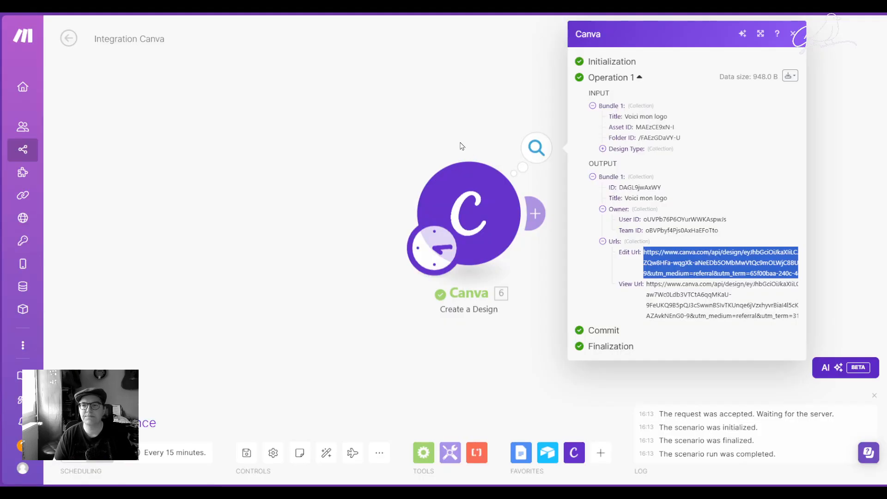
- Return to the Make scenario and review the settings of the Create a Design module
click(467, 208)
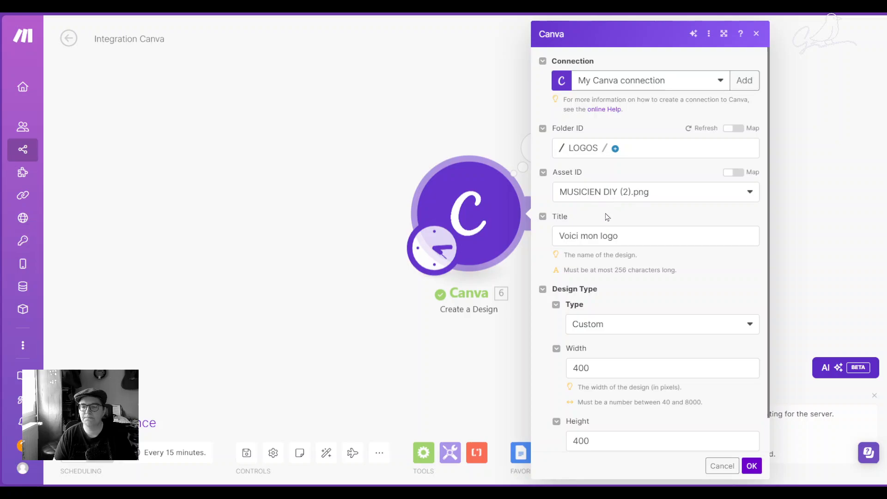
scroll(614, 219, down, 1)
scroll(586, 324, up, 1)
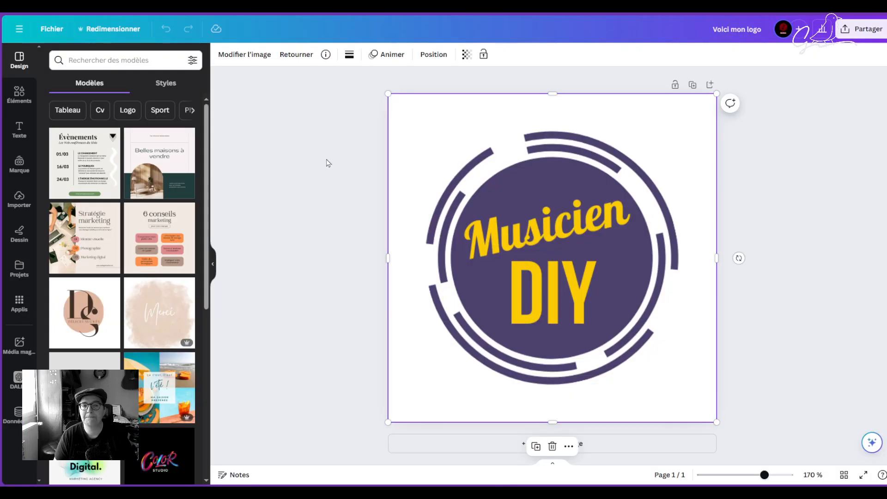
- Switch back to the Canva design and examine the Données auto feature and its CSV file source without uploading anything
click(296, 155)
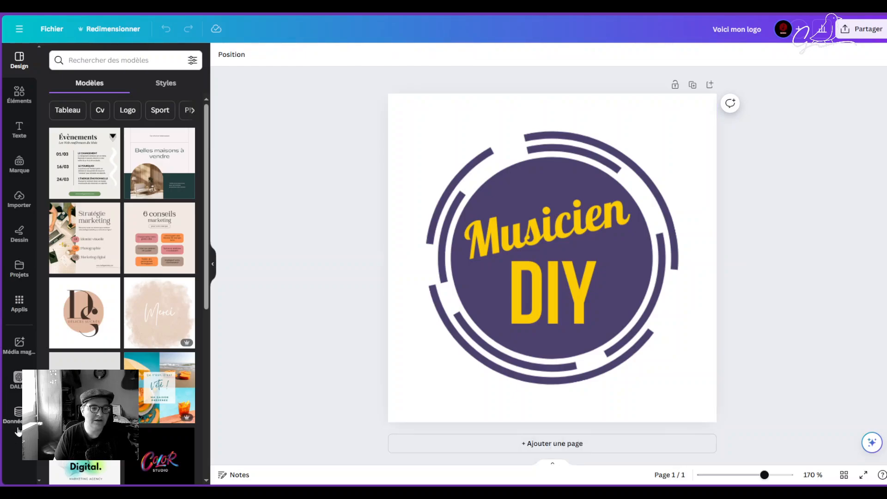
click(19, 413)
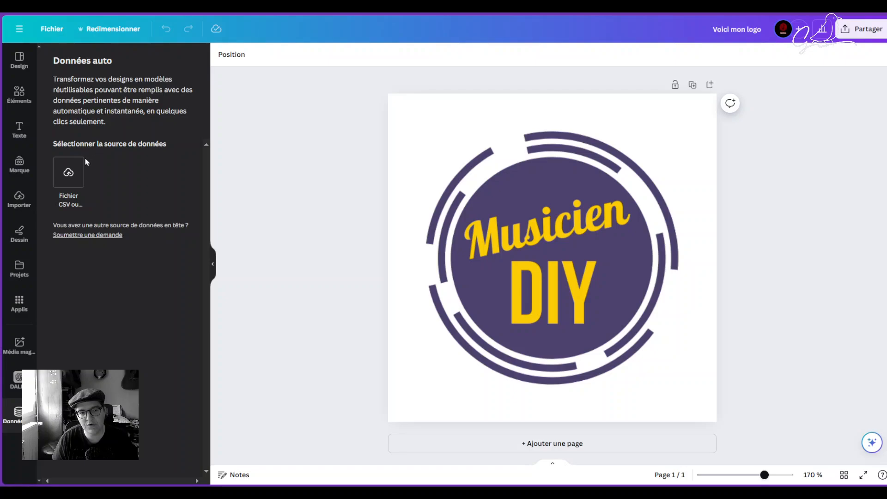
click(68, 178)
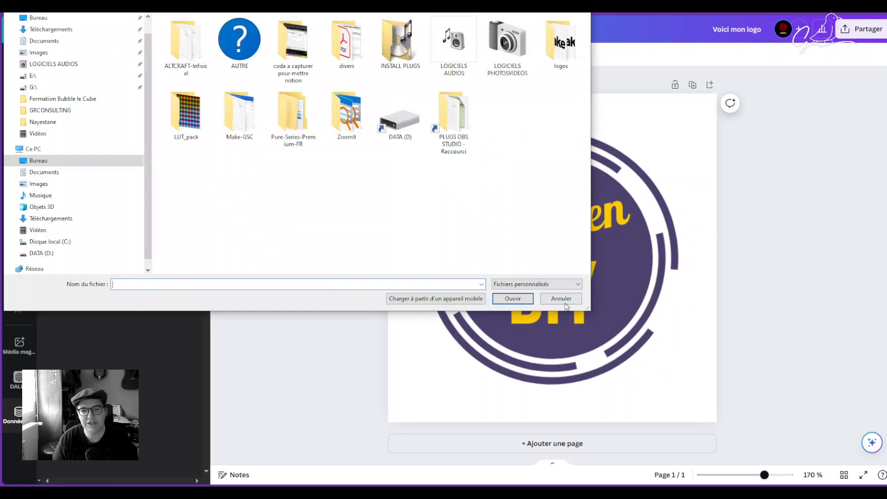
click(554, 294)
click(447, 117)
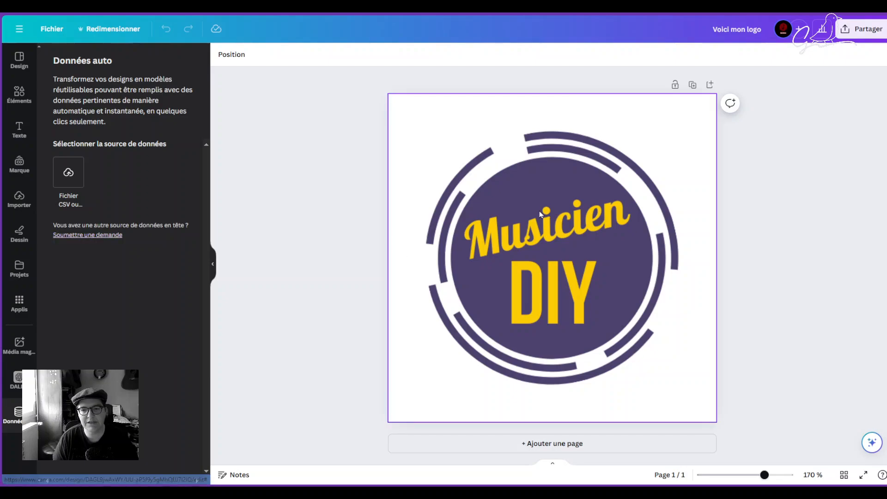
click(320, 174)
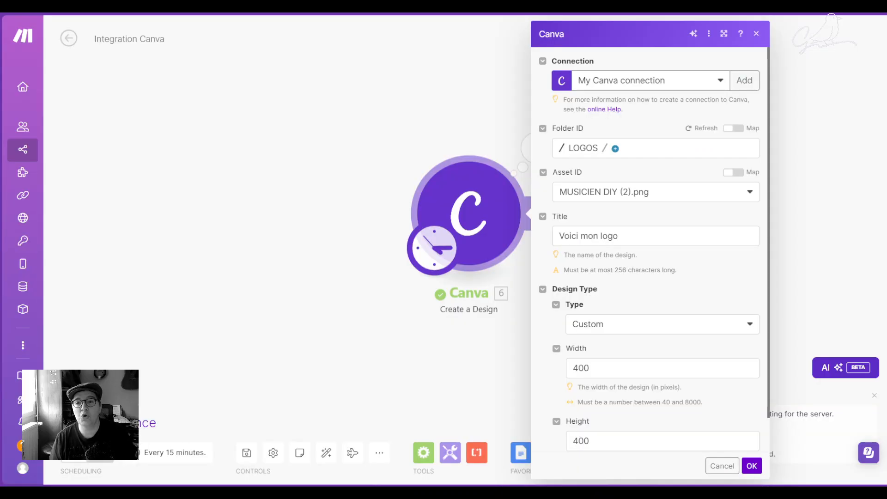
- Return to the Make scenario, reposition the Create a Design module on the canvas and delete it
click(449, 102)
drag(499, 88, 327, 88)
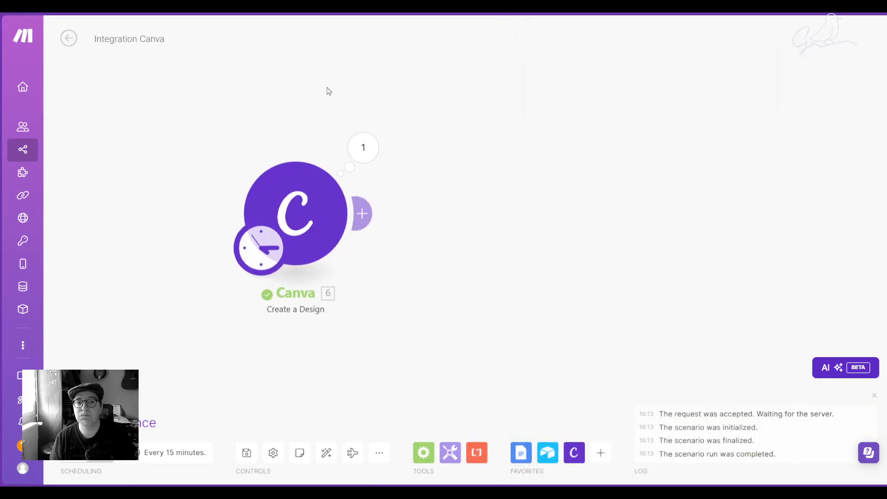
click(304, 210)
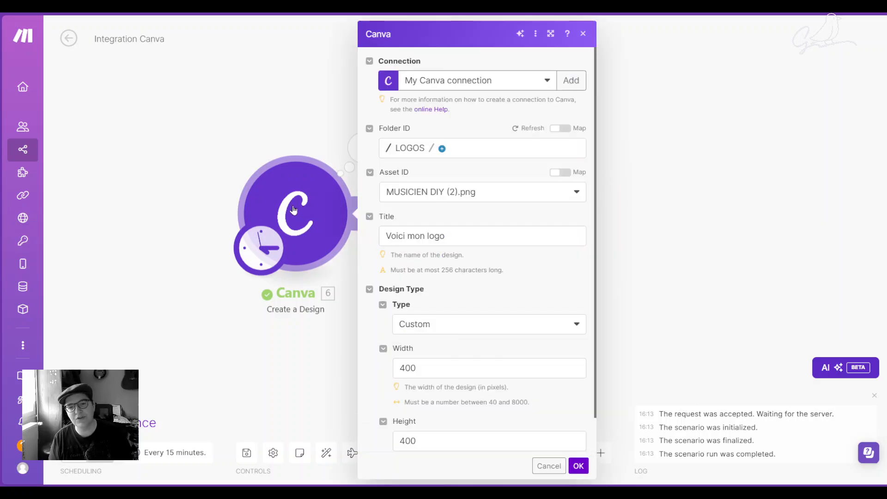
right_click(300, 203)
click(342, 350)
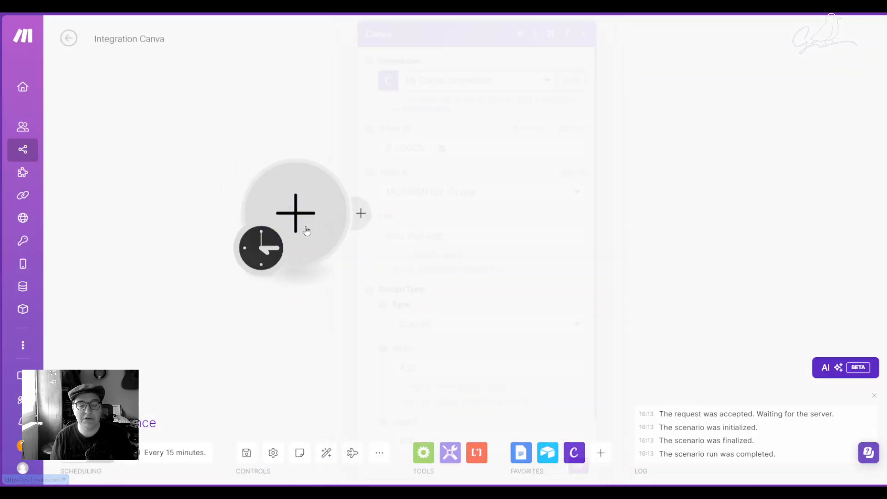
- Browse the available Canva modules for the empty module, from Assets through Folders and Comments to Make an API Call
click(303, 227)
click(460, 208)
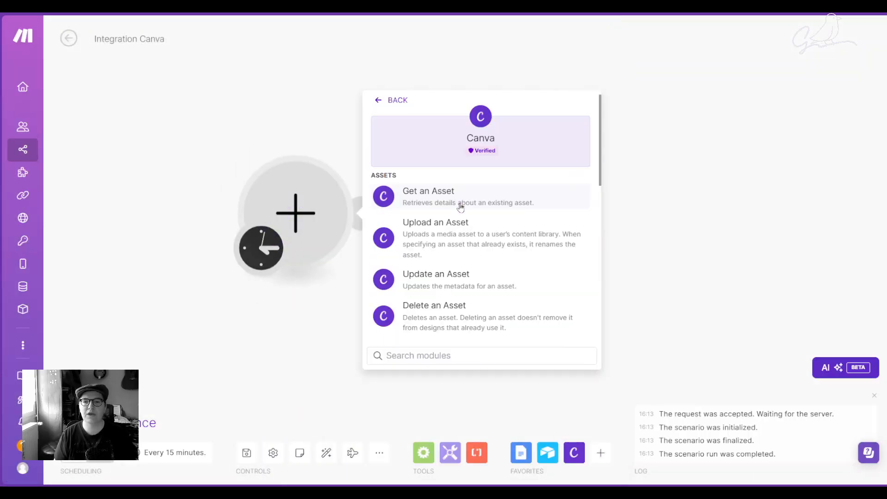
scroll(437, 231, down, 5)
scroll(436, 229, down, 4)
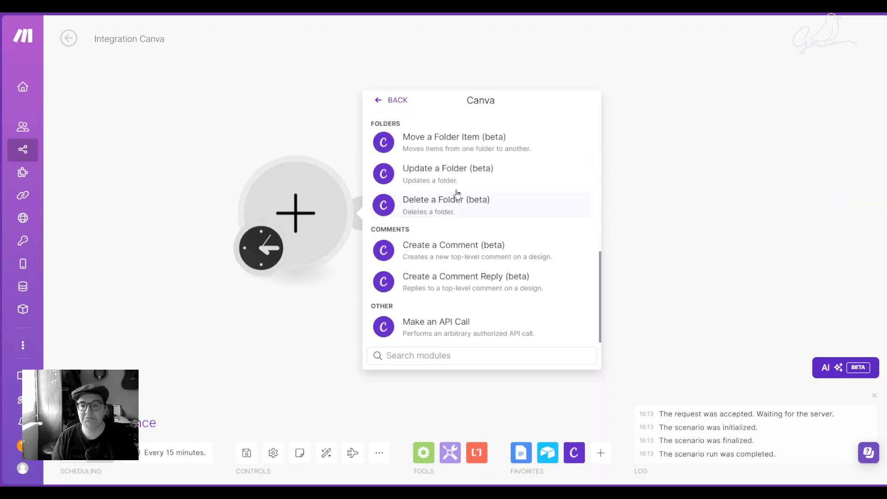
scroll(443, 229, up, 3)
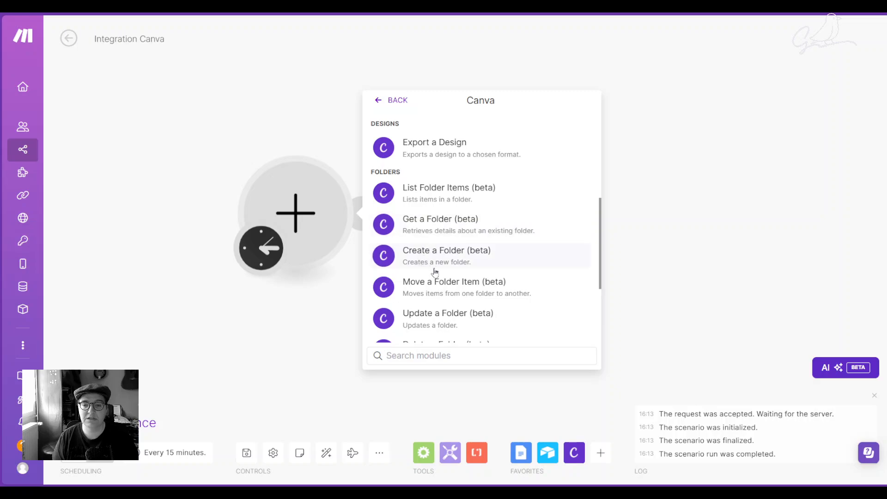
scroll(436, 273, up, 2)
scroll(438, 271, down, 4)
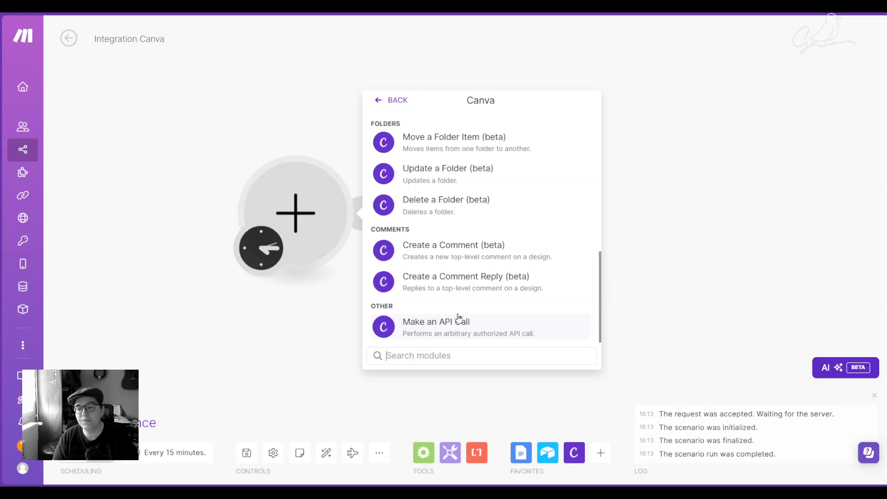
scroll(472, 301, up, 2)
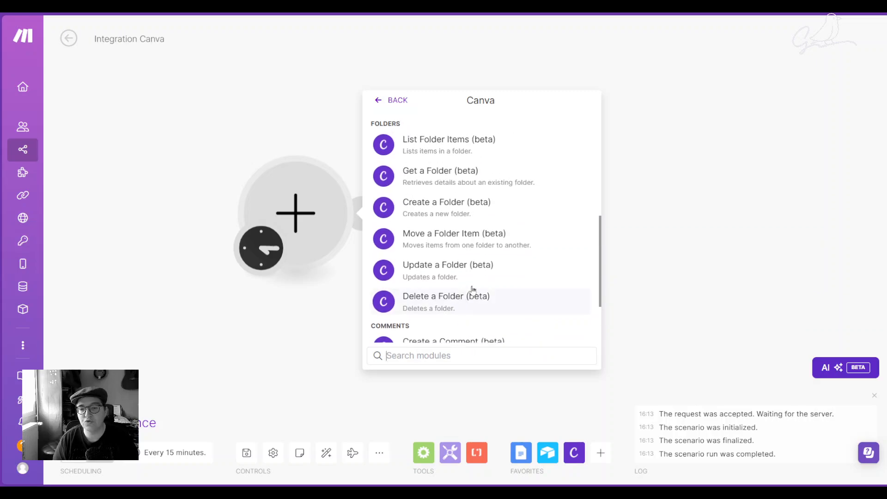
click(346, 319)
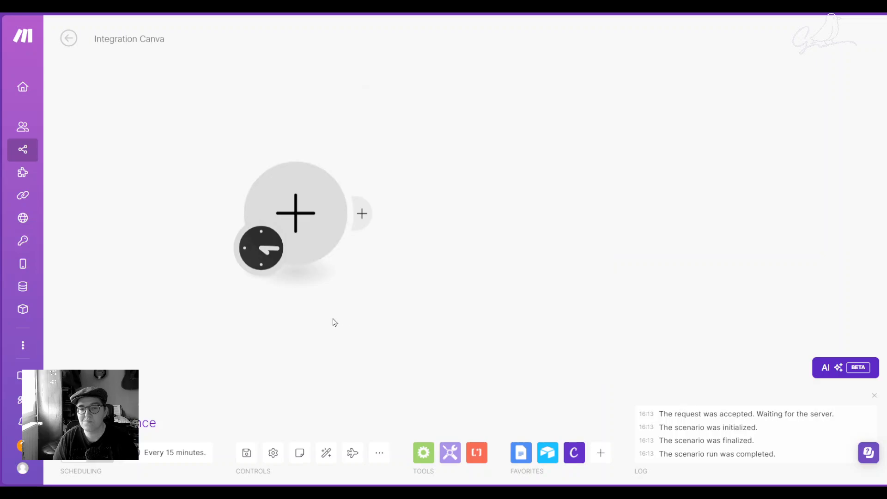